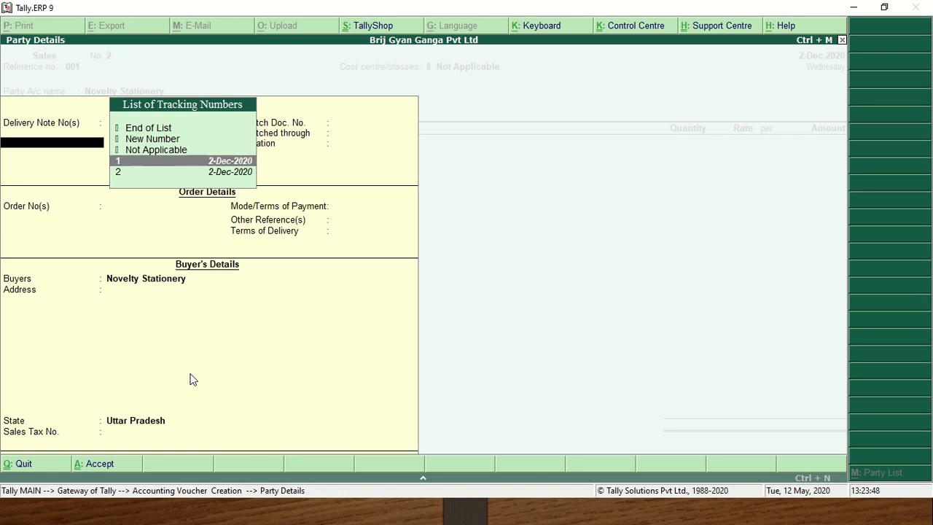
Step: Link the sales invoice to delivery notes 1 and 2 in the despatch details
key(Return)
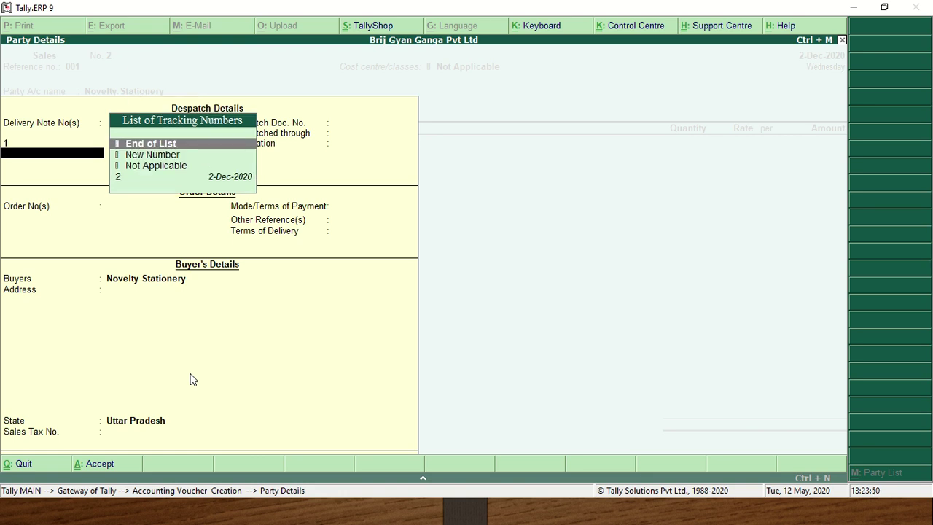
key(Down)
key(Down)
key(Down)
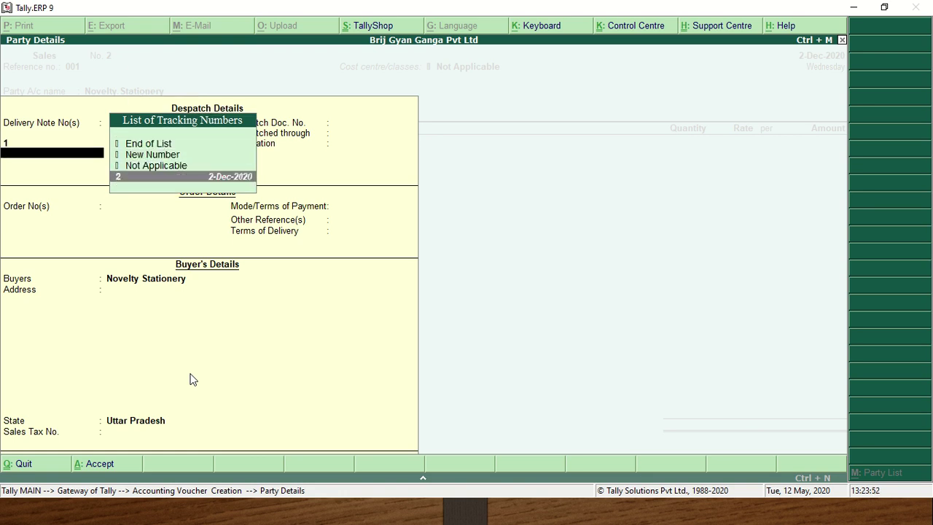
key(Return)
Step: Accept the remaining order and buyer details for Novelty Stationery and choose Sales as the sales ledger
key(Return)
key(Return)
key(Return)
key(Return)
key(Return)
key(Return)
key(Return)
key(Return)
key(Return)
key(Return)
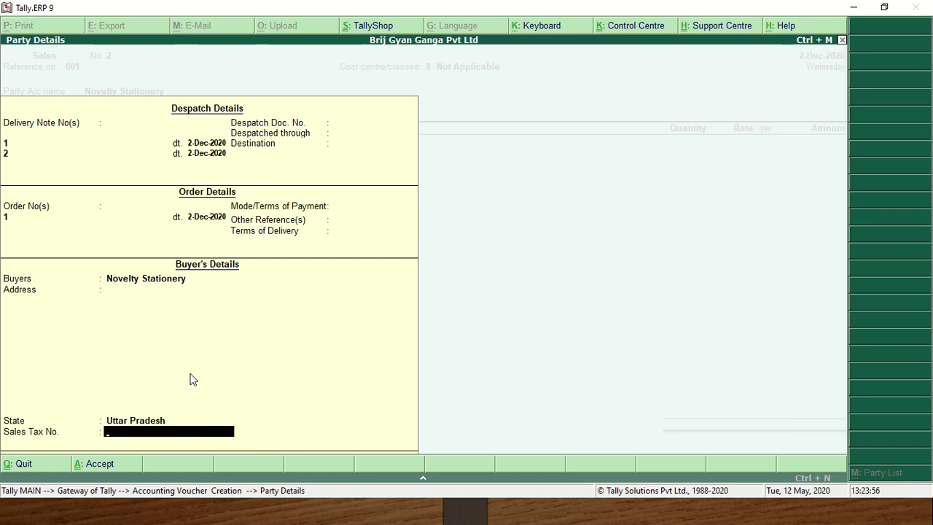
key(Return)
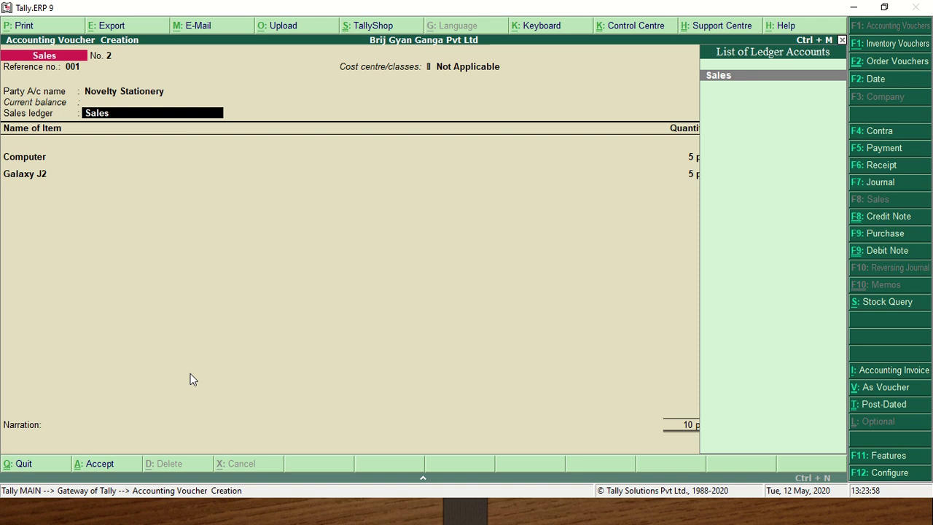
key(Return)
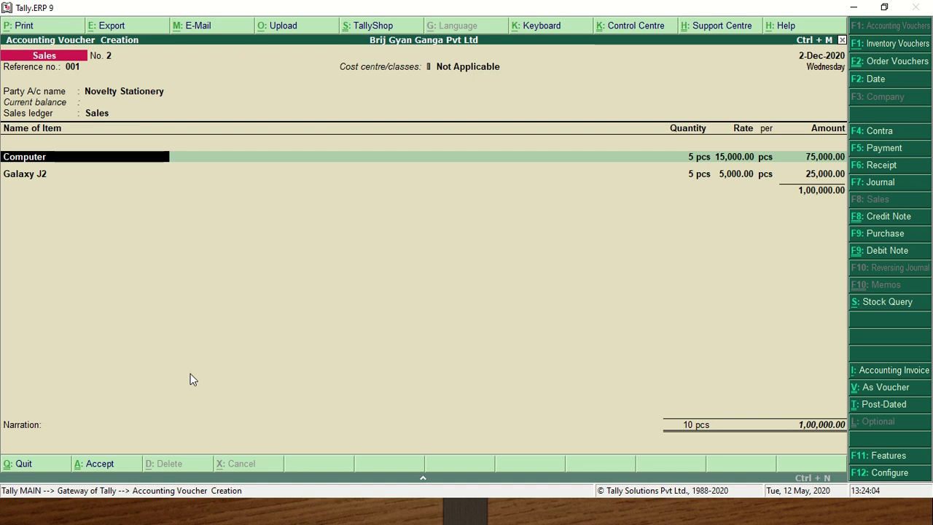
Step: Accept the Computer line with its Girish Park allocations of 4 pcs for tracking number 1 and 1 pcs for tracking number 2
key(Return)
key(Return)
key(Return)
key(Return)
key(Return)
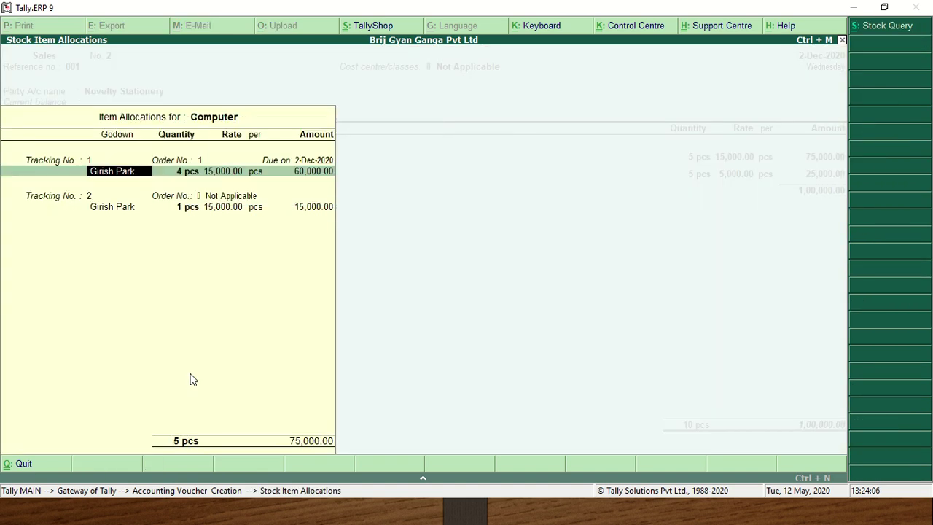
key(Return)
key(Return)
key(Return)
key(Return)
key(Return)
key(Return)
key(Return)
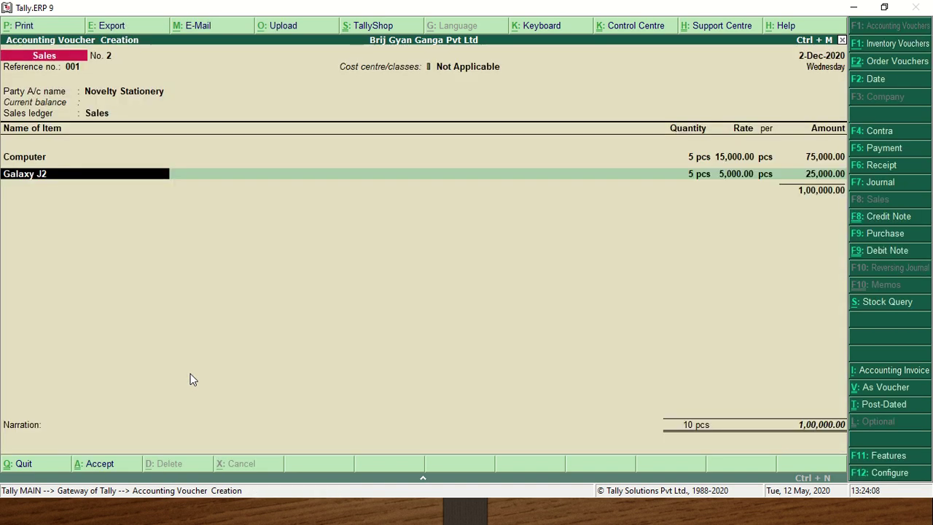
Step: Accept the Galaxy J2 line with 5 pcs at a rate of 5,000.00
key(Return)
key(Return)
key(Return)
key(Return)
key(Return)
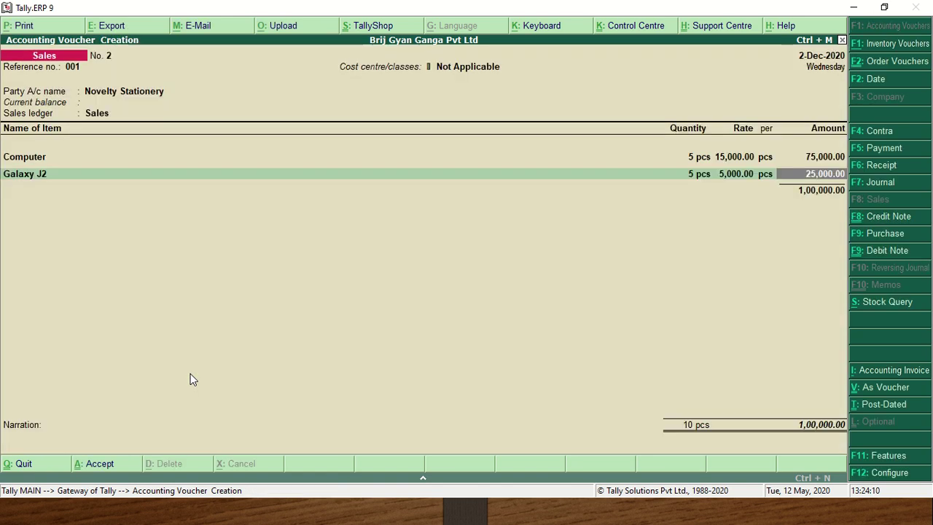
Step: End the item list and accept the bill-wise details as New Ref 2 for 1,00,000.00 Dr without a due date
key(Return)
key(Return)
key(Return)
key(Return)
key(Return)
key(BackSpace)
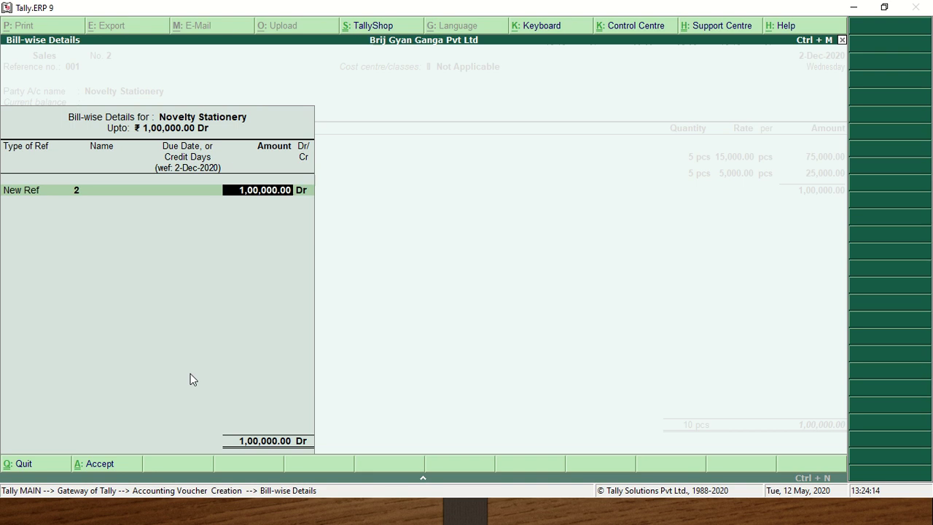
key(BackSpace)
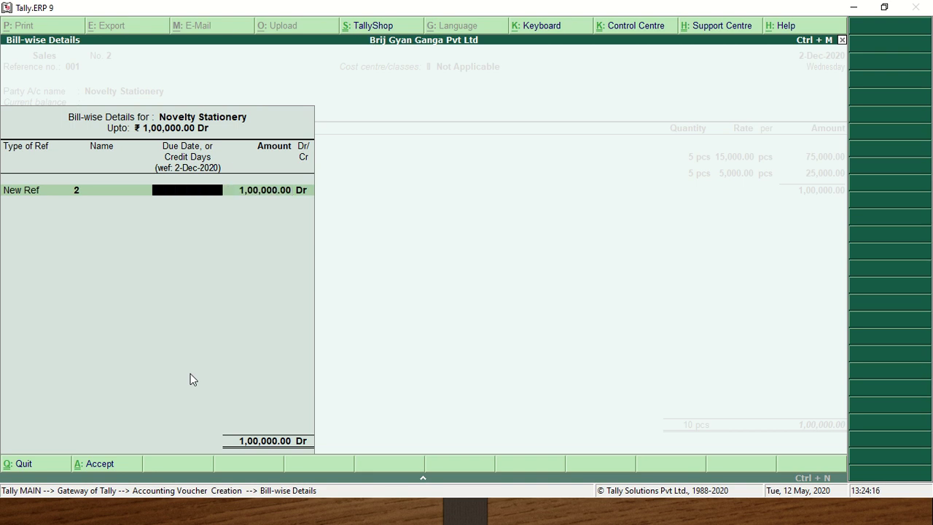
key(Return)
key(Return)
key(Return)
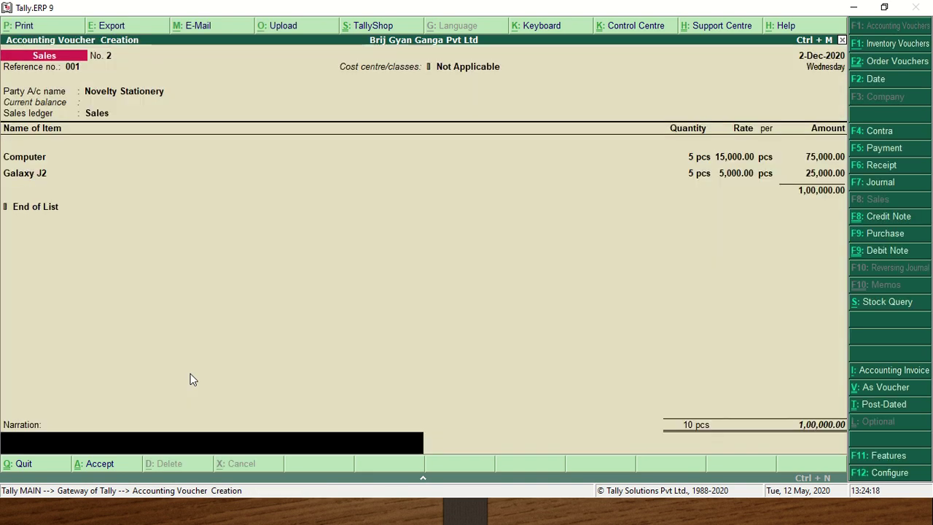
Step: Enter the narration "being sales invoice issued to novelty stationery" and save the sales voucher
text(being)
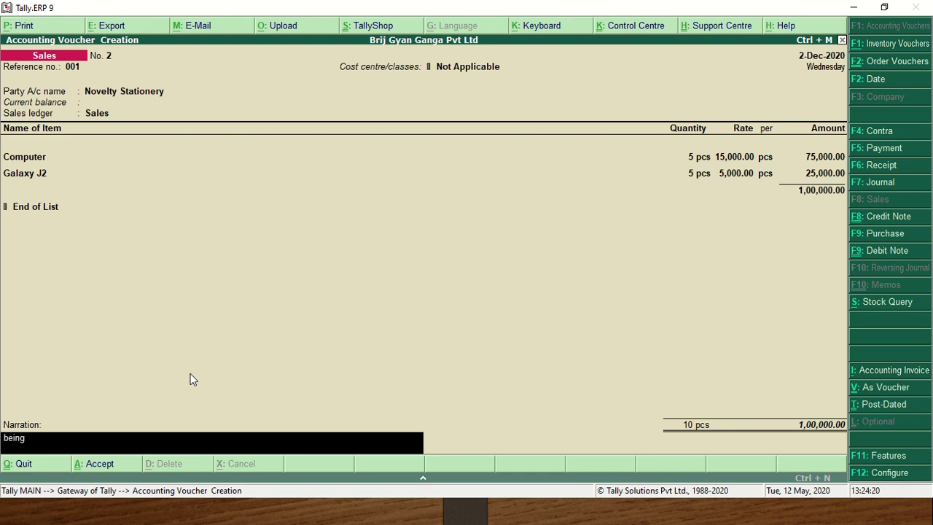
text( sales invoice issued to novelty stationery.)
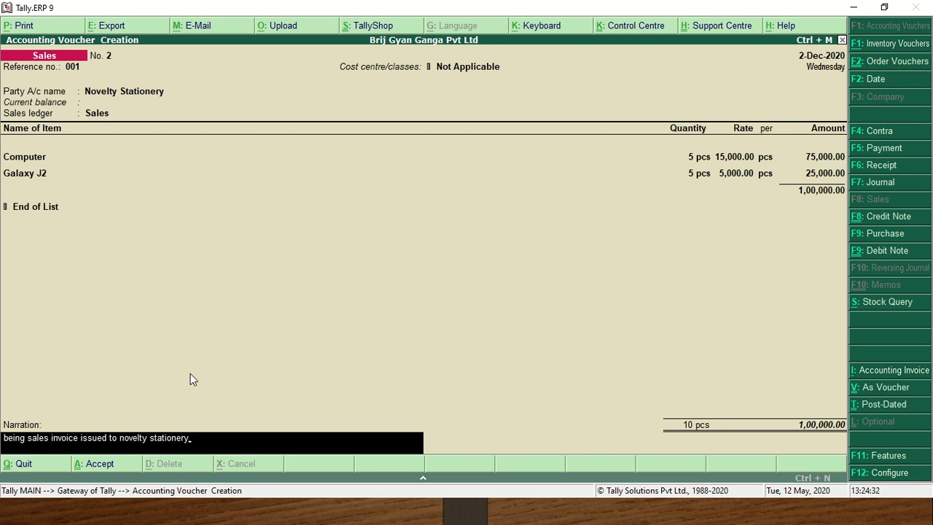
key(Return)
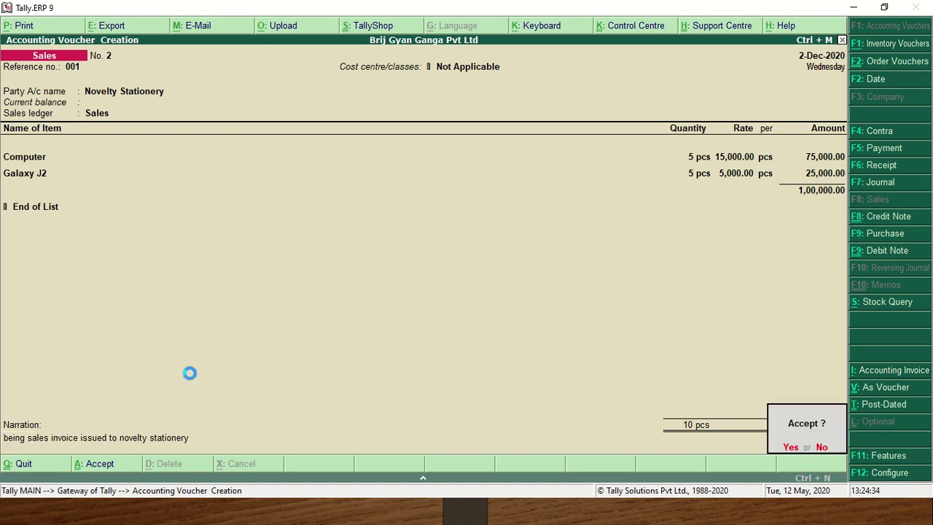
key(Return)
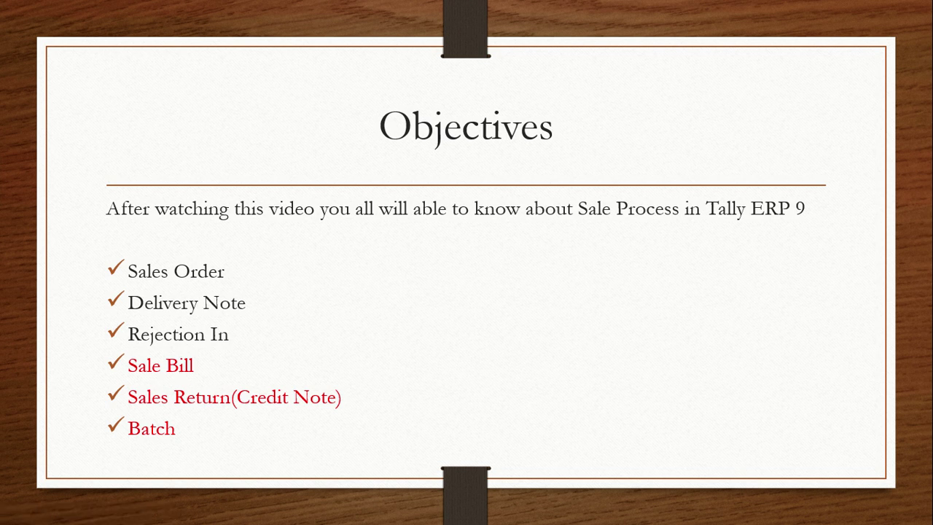
Step: Switch back to Tally.ERP 9, leave the blank sales voucher and open a new Credit Note voucher
key(alt+Tab)
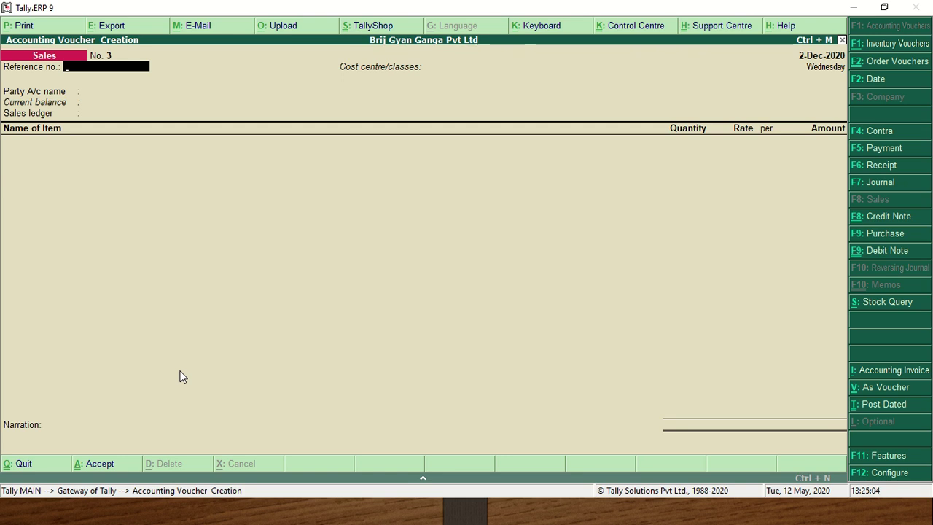
key(Escape)
key(Return)
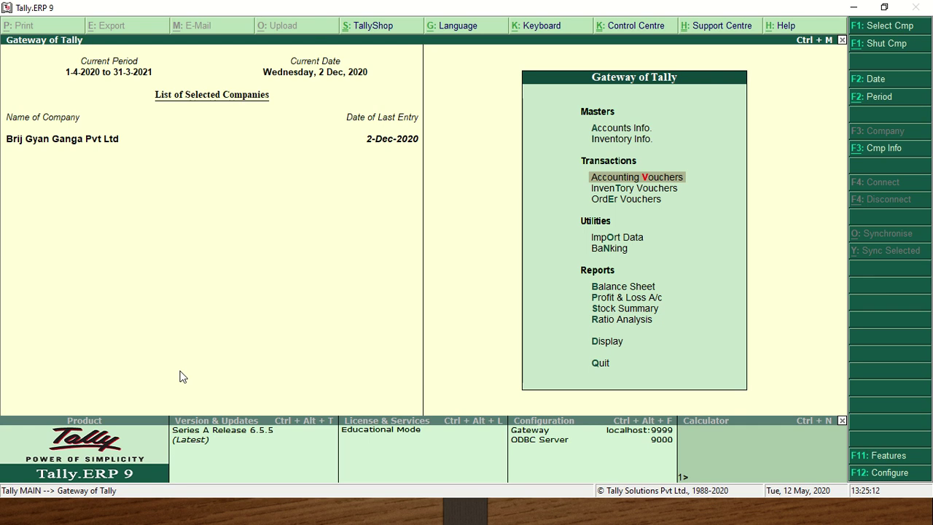
key(Return)
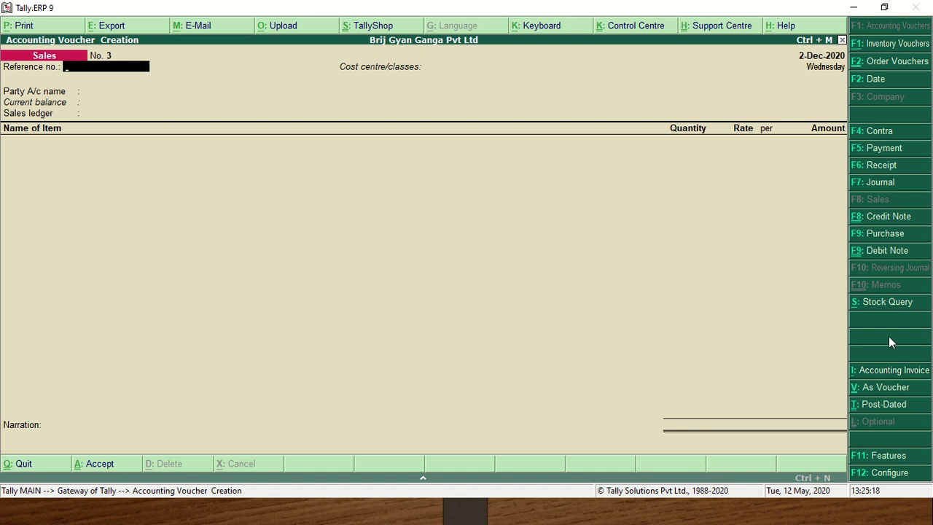
click(861, 222)
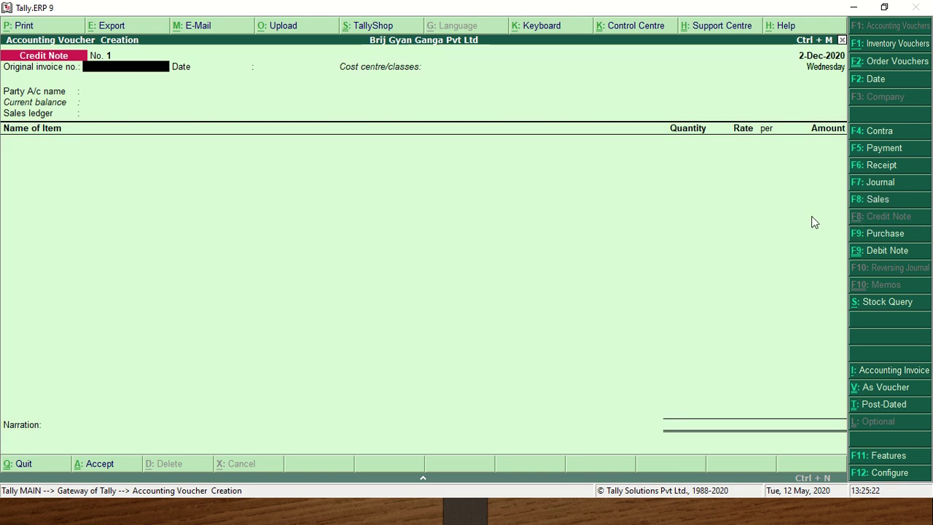
Step: Set the credit note's original invoice number to 001, dated 2-Dec-2020, and choose Novelty Stationery as the party account
text(001)
key(Return)
key(Return)
key(Return)
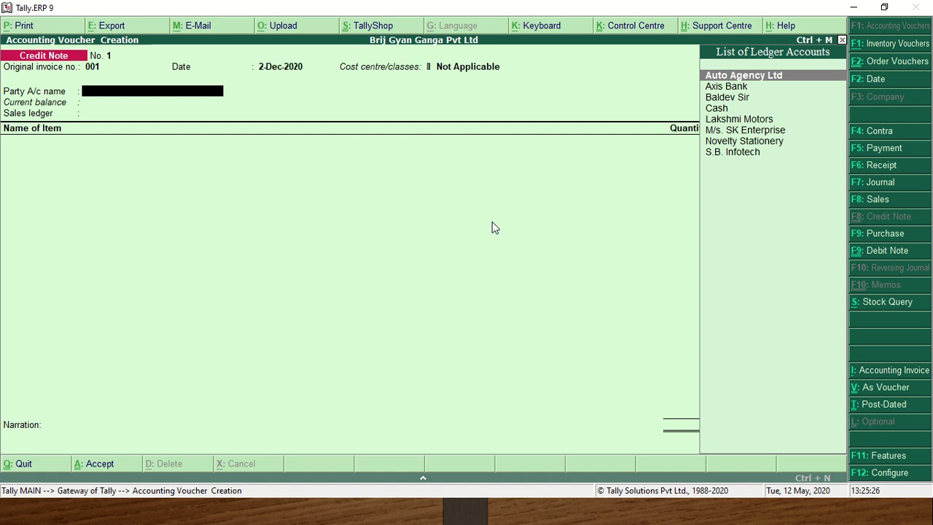
text(n)
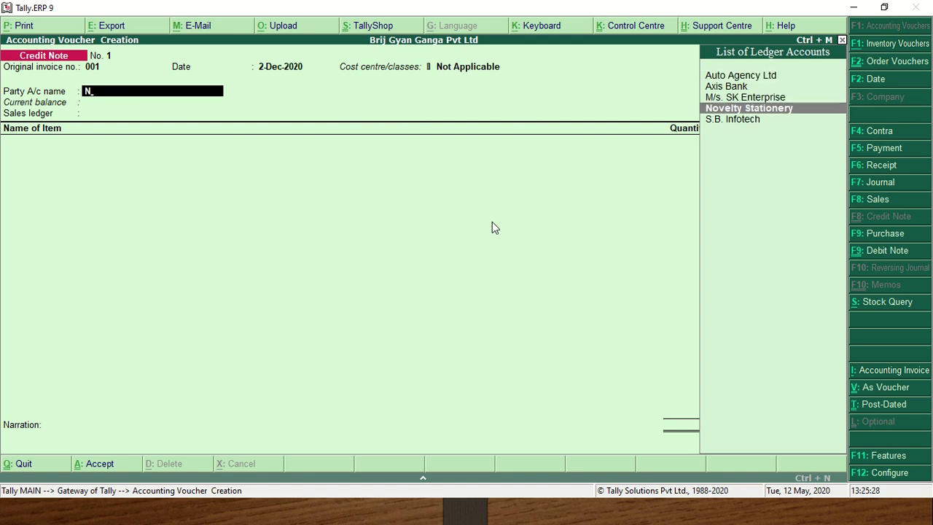
key(Return)
Step: Accept the party details with End of List for tracking and order numbers, and choose Sales as the sales ledger
key(Return)
key(Return)
key(Return)
key(Return)
key(Return)
key(Return)
key(Return)
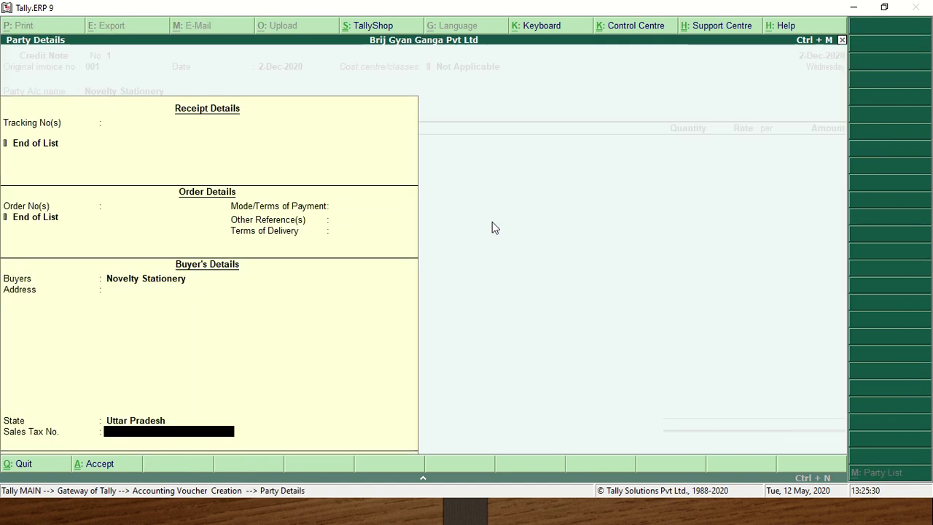
key(Return)
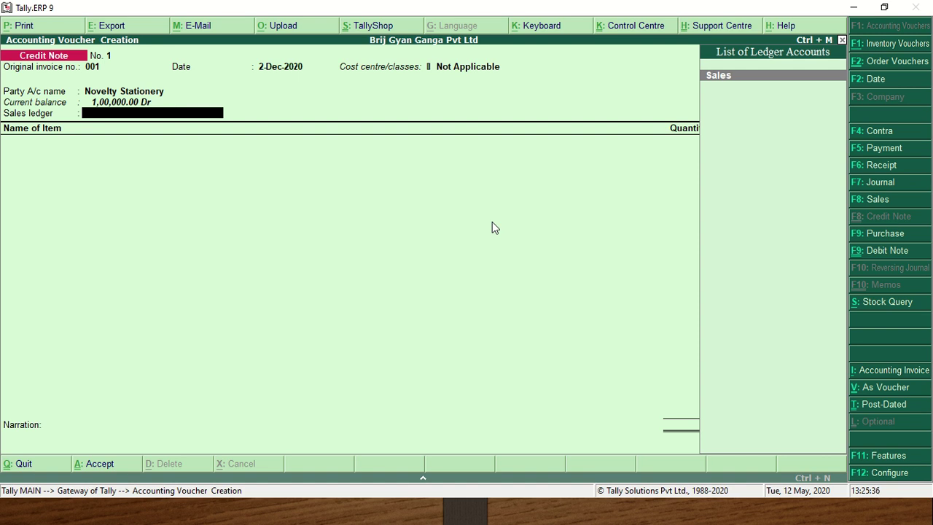
key(Return)
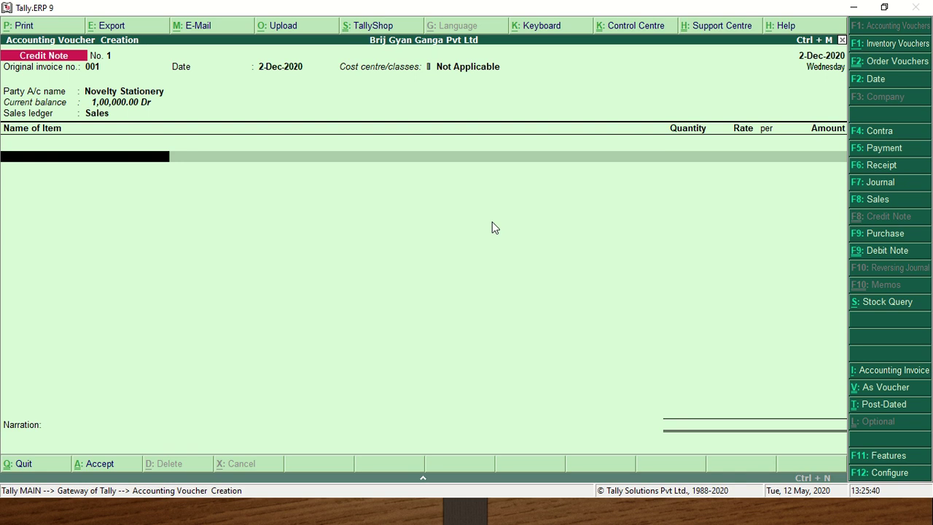
Step: Add the returned Computer item with 1 pcs at 15,000.00 in the Girish Park godown, tracking and order numbers Not Applicable
text(Co)
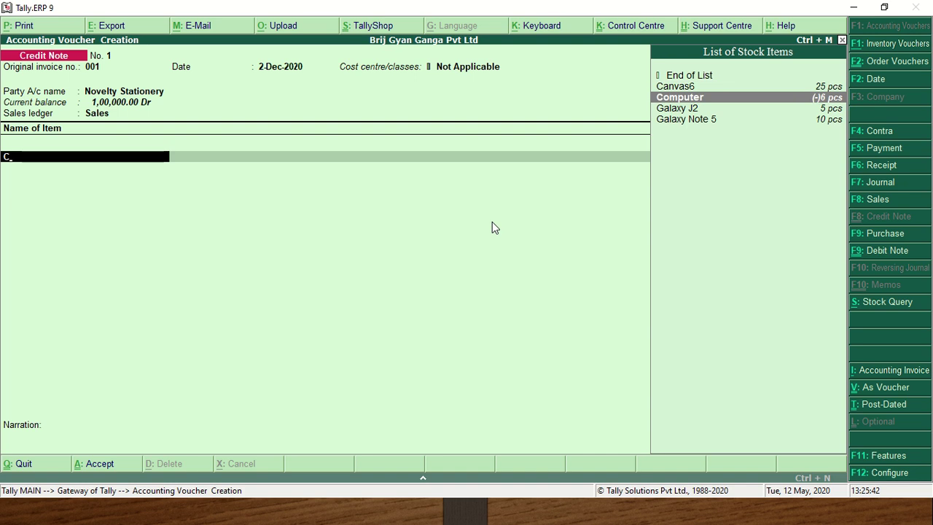
key(Return)
key(Return)
key(Return)
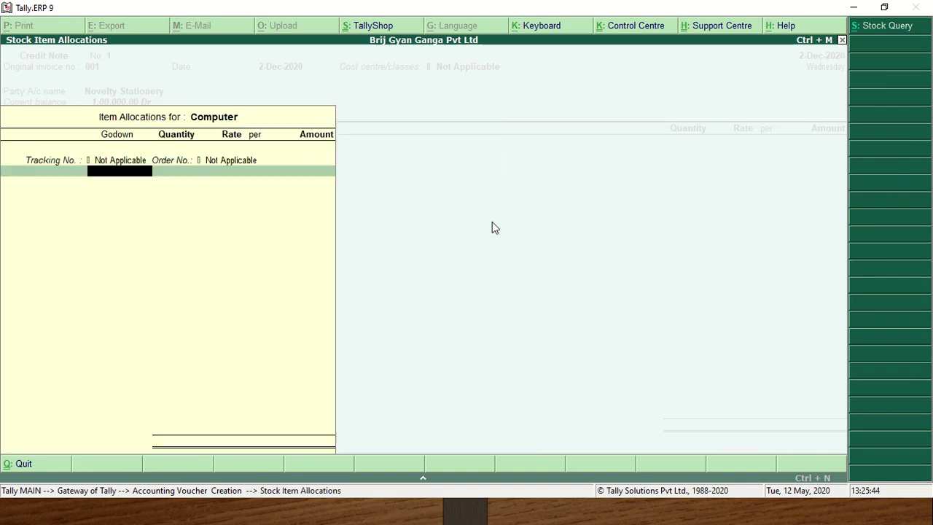
key(Return)
text(1)
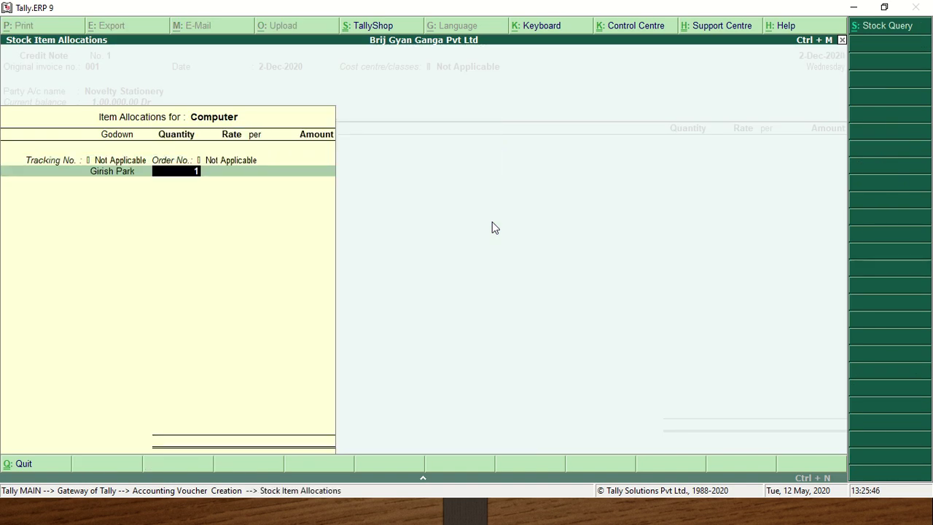
key(Return)
key(Return)
key(Return)
key(Return)
key(Return)
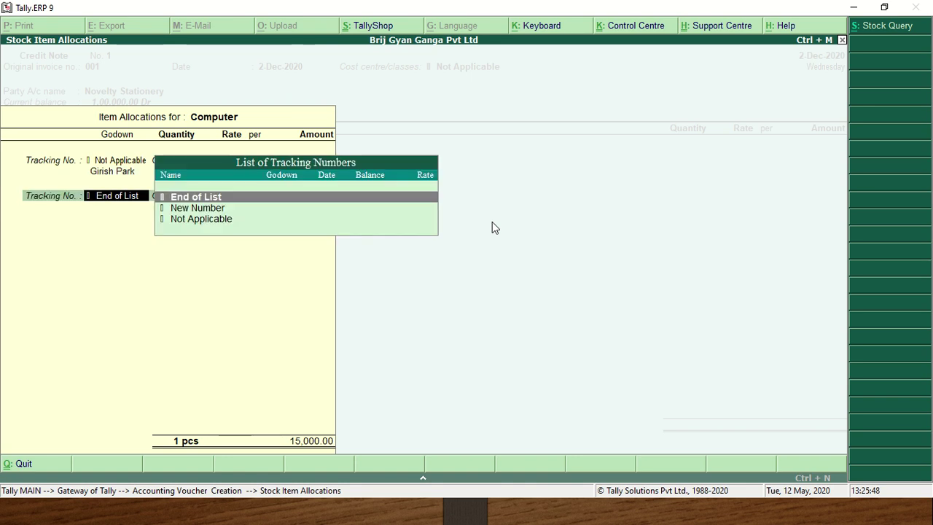
key(Return)
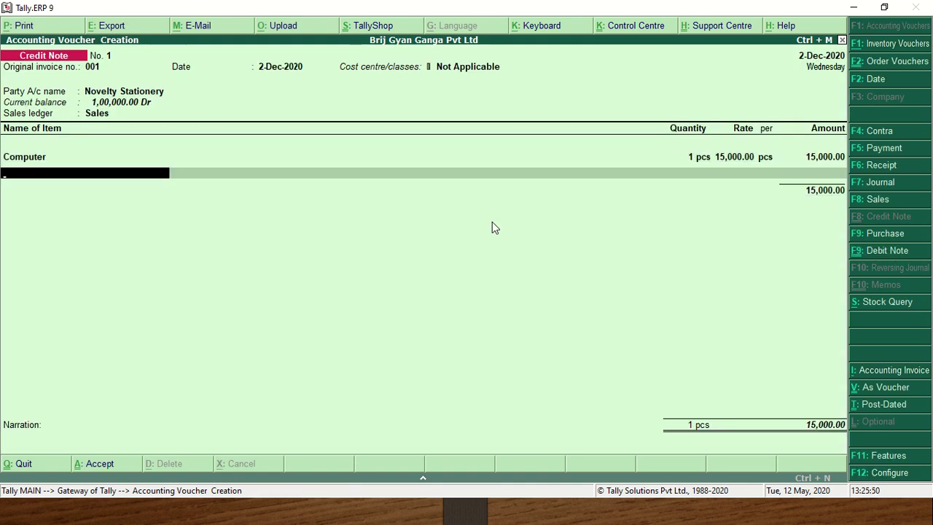
Step: End the item list and save the credit note with the narration "being goods returned by novelty stationery"
key(Return)
key(Return)
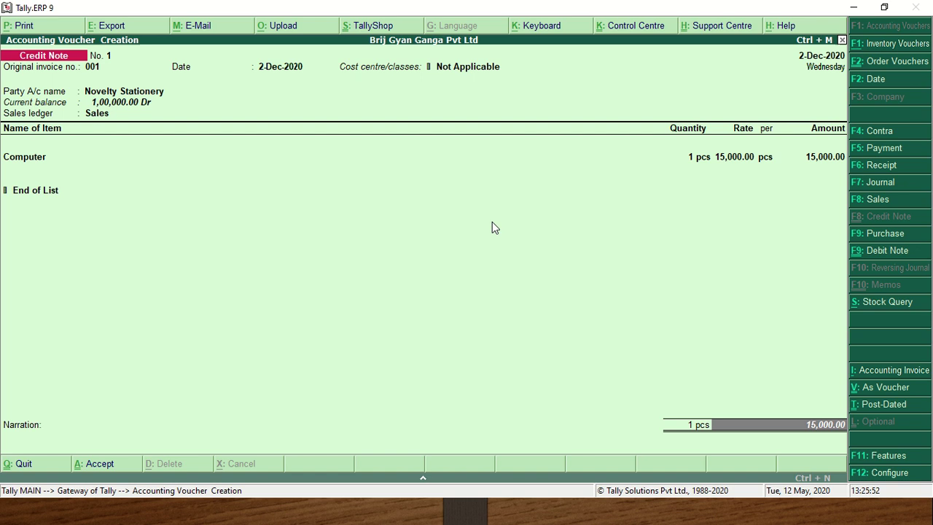
key(Return)
key(Return)
key(Return)
key(Return)
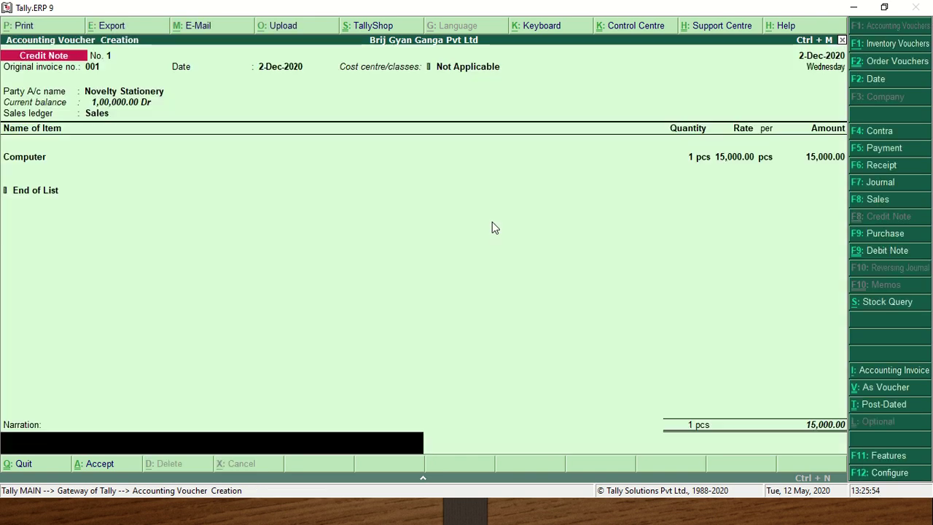
text(being goods)
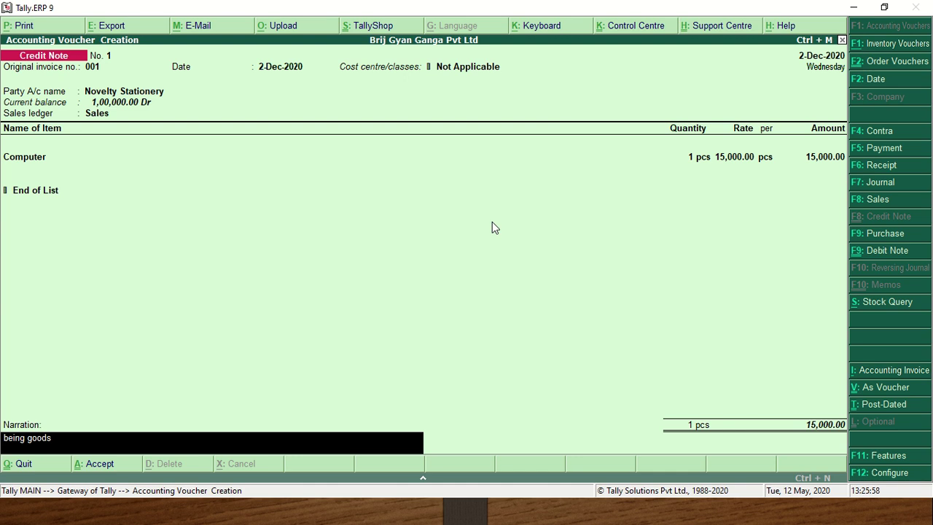
text( returned by novelty stationery)
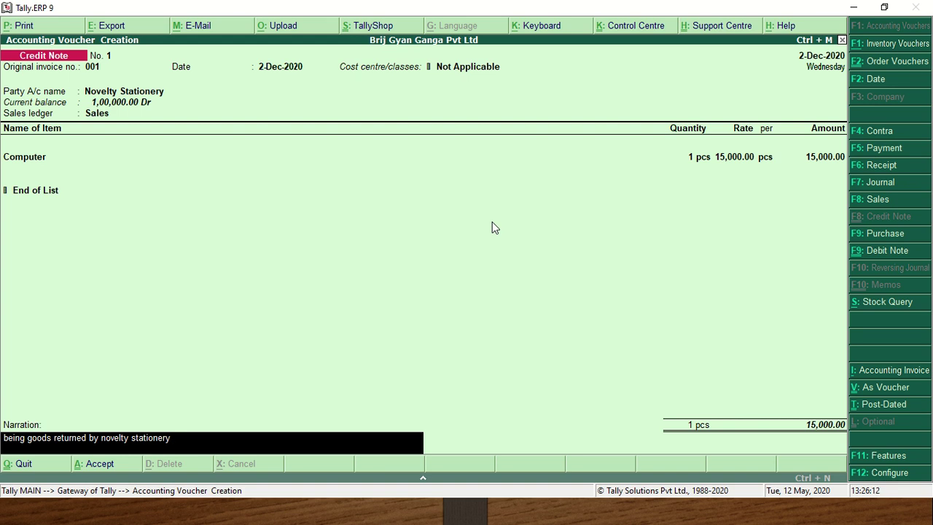
key(Return)
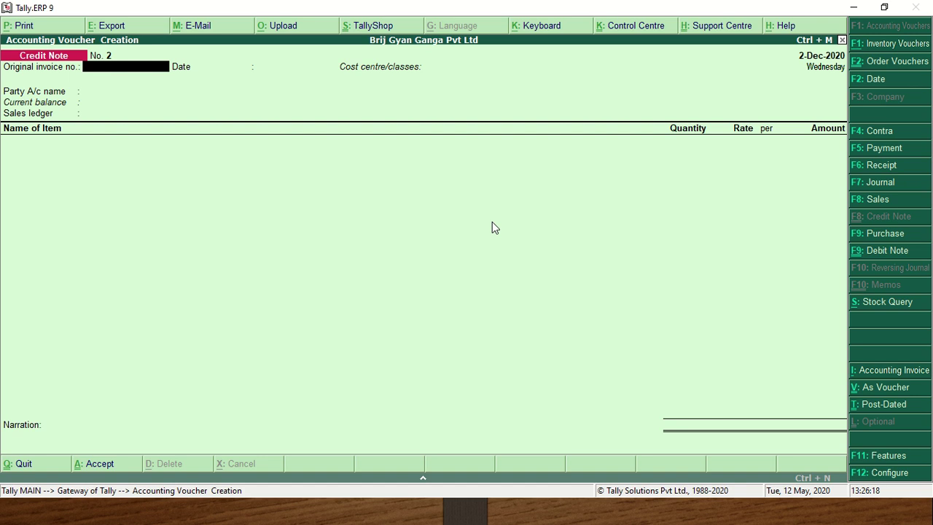
key(Escape)
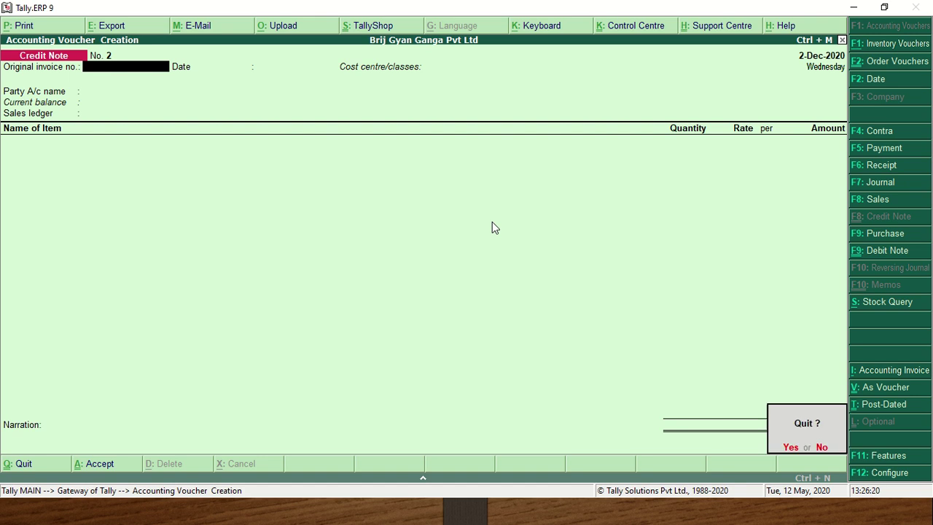
Step: Quit voucher creation and open the ledger report of Novelty Stationery from the account books
key(Return)
key(d)
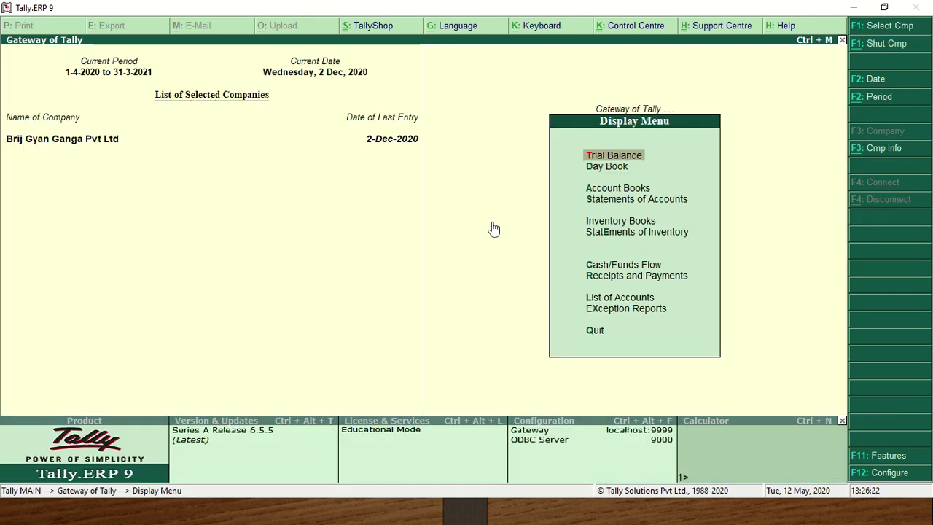
key(Down)
key(Down)
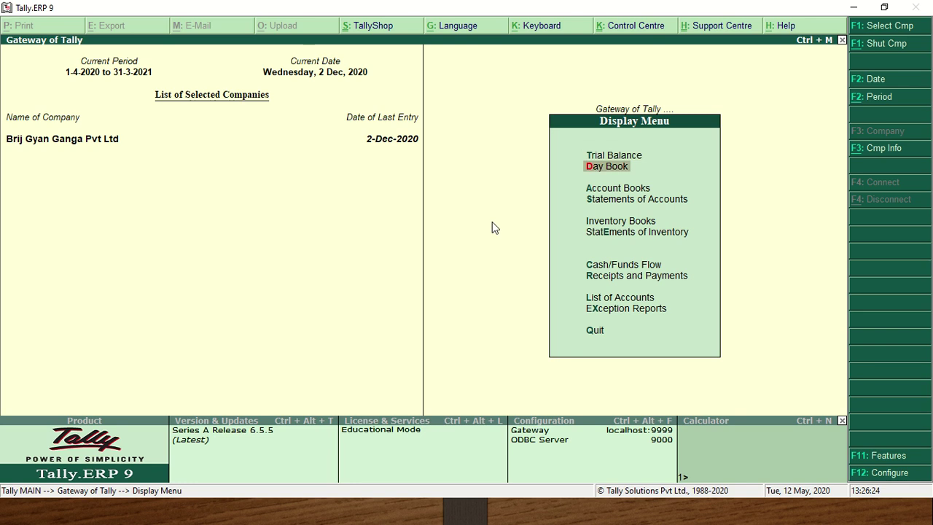
key(Return)
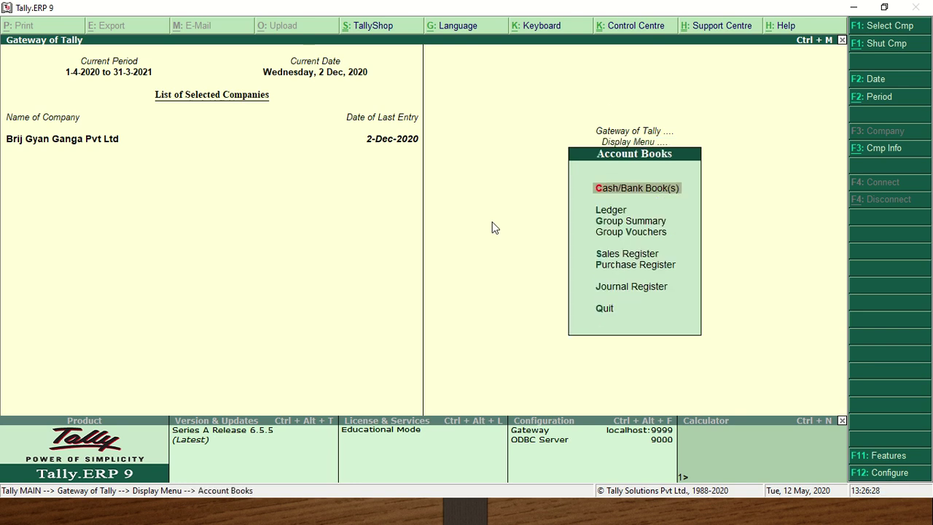
key(Escape)
key(Escape)
key(Return)
key(Return)
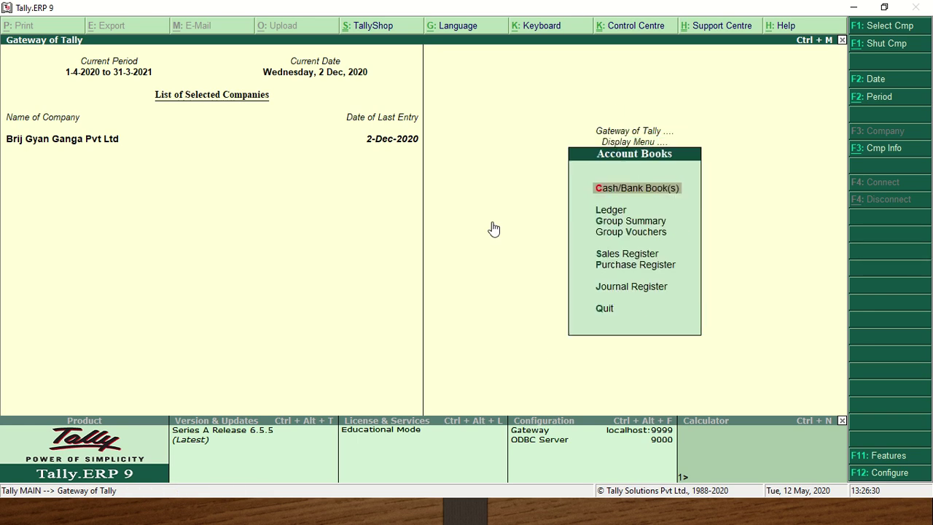
key(l)
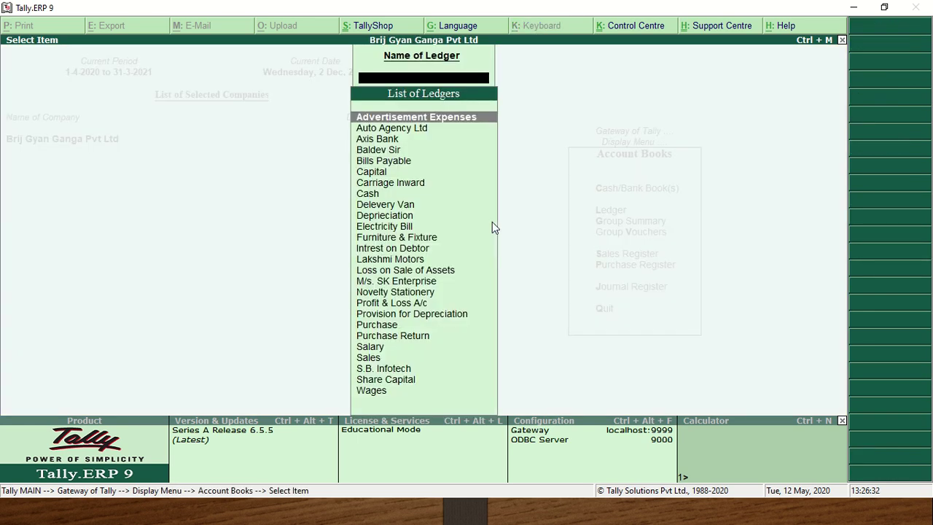
text(n)
key(Return)
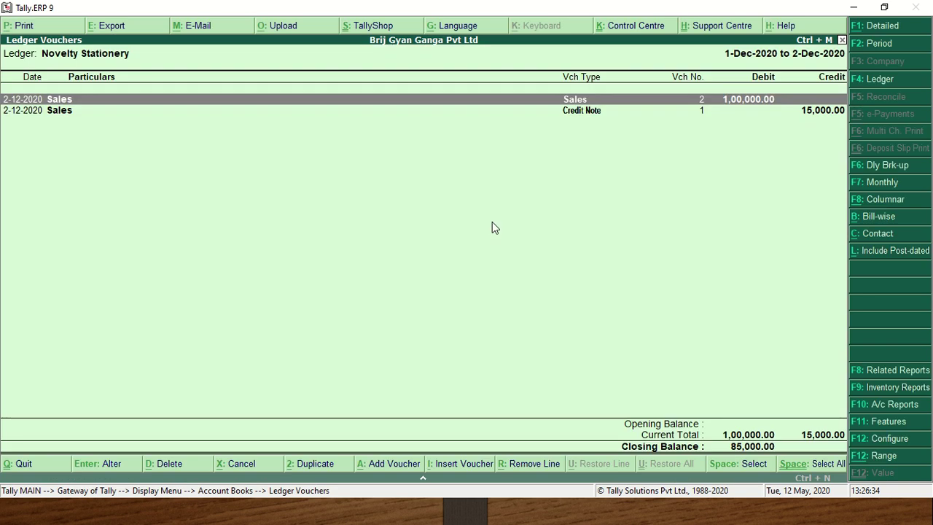
Step: Show the detailed view of the Novelty Stationery ledger, expanding the sales voucher and the credit note
key(alt+F1)
key(shift+Return)
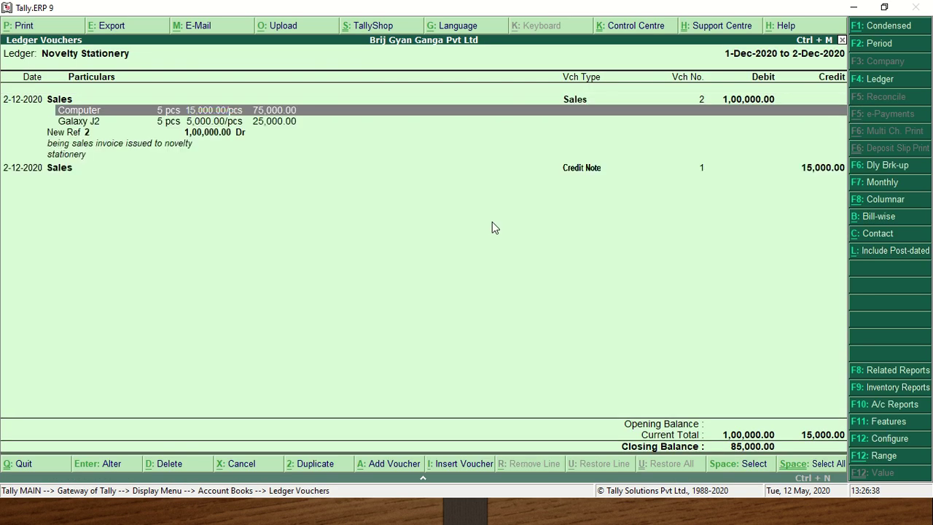
key(Down)
key(Down)
key(Down)
key(Down)
key(shift+Return)
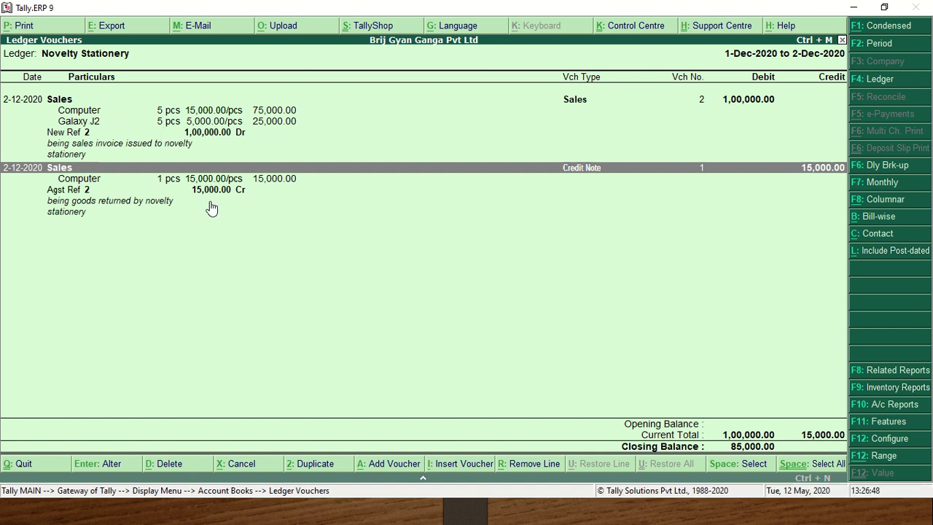
Step: Open the Novelty Stationery credit note for alteration and accept its invoice and party details up to the sales ledger, using End of List for tracking numbers
double_click(280, 219)
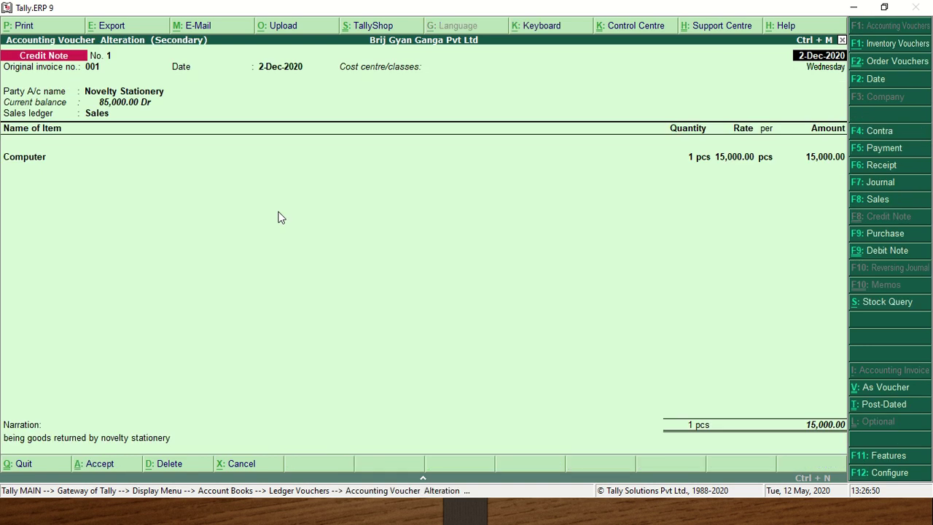
key(Return)
key(Return)
key(Return)
key(Return)
key(Return)
key(Return)
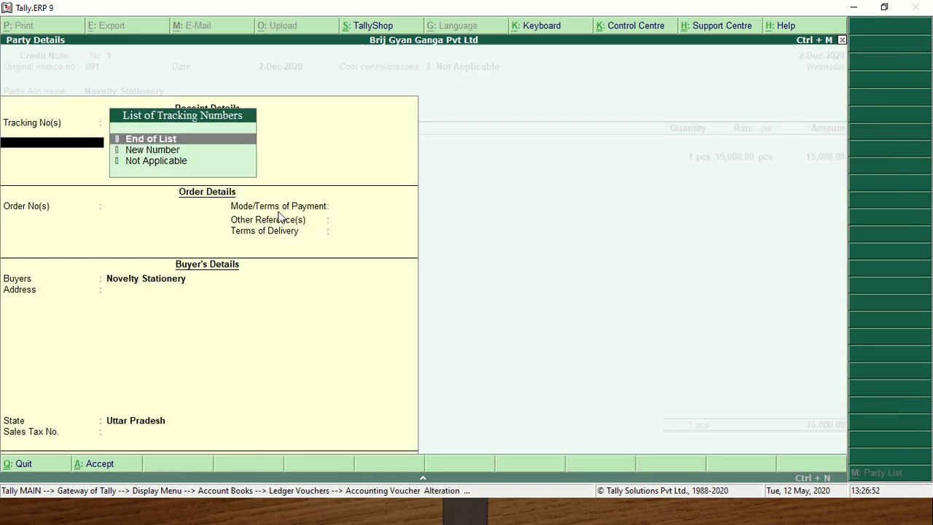
key(Return)
key(Return)
key(Return)
key(Return)
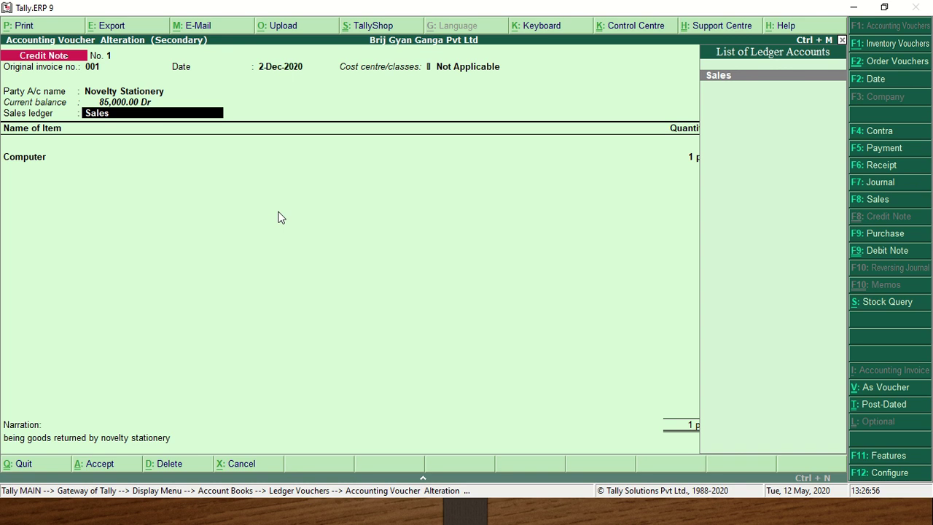
Step: Create a Sales Return ledger under Sales Accounts with inventory values affected and cost centres set to No, and save the credit note with it
key(alt+c)
text(Sales Return)
key(Return)
key(Return)
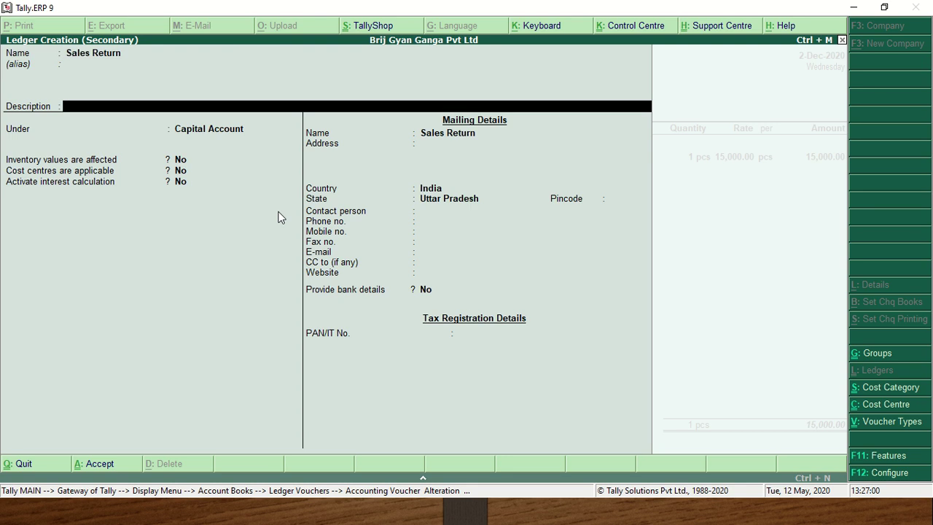
key(Return)
text(Sal)
key(Return)
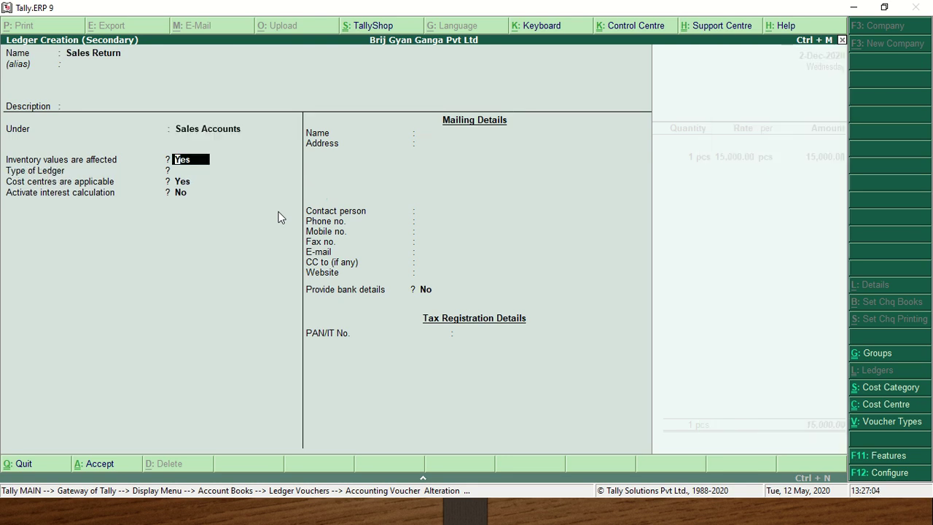
key(Return)
key(Return)
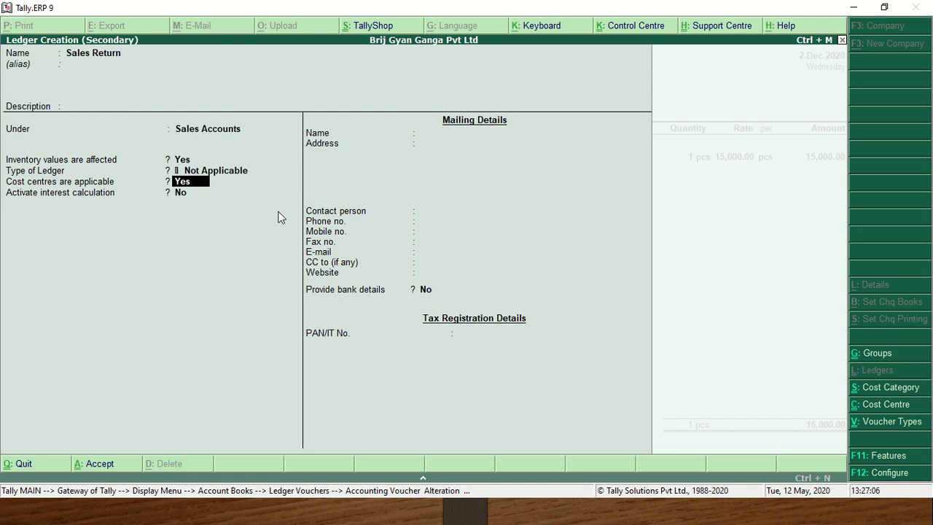
key(n)
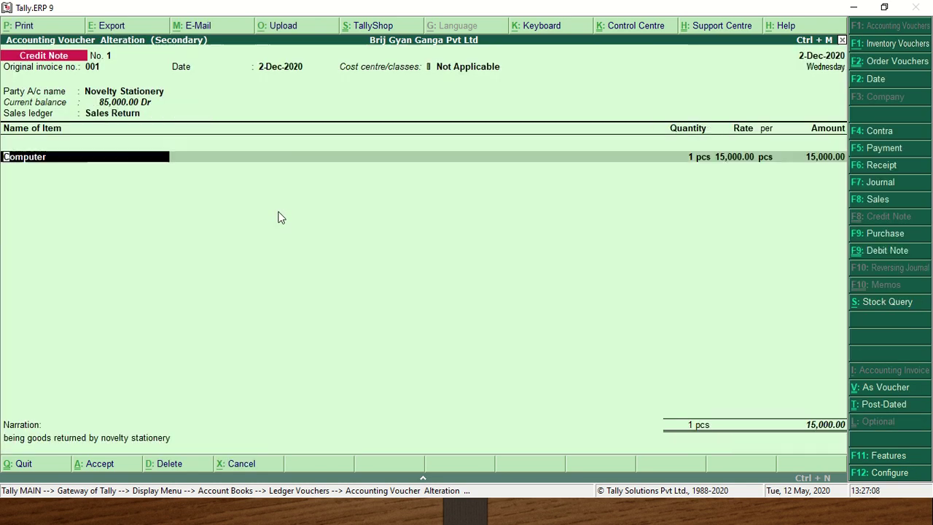
key(ctrl+a)
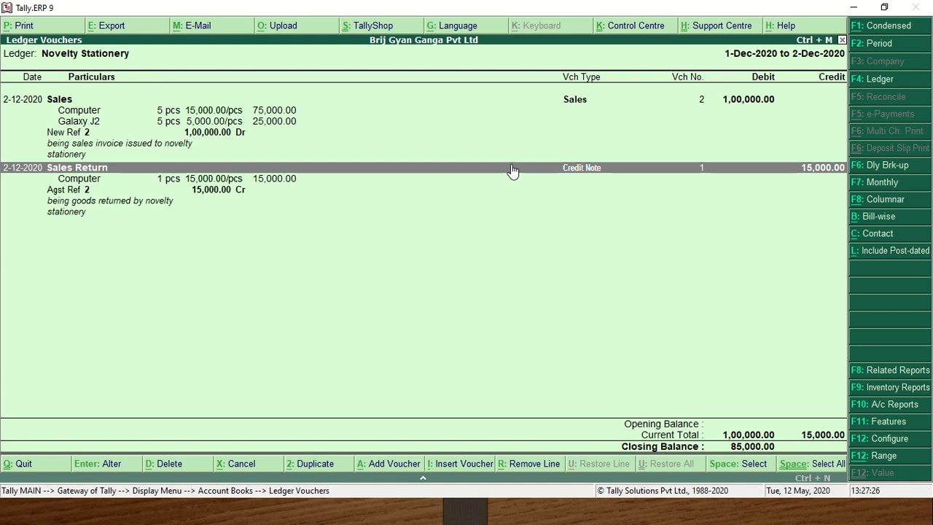
Step: Leave the ledger report for the Gateway of Tally, check the Objectives slide in the presentation and return to Tally
key(Escape)
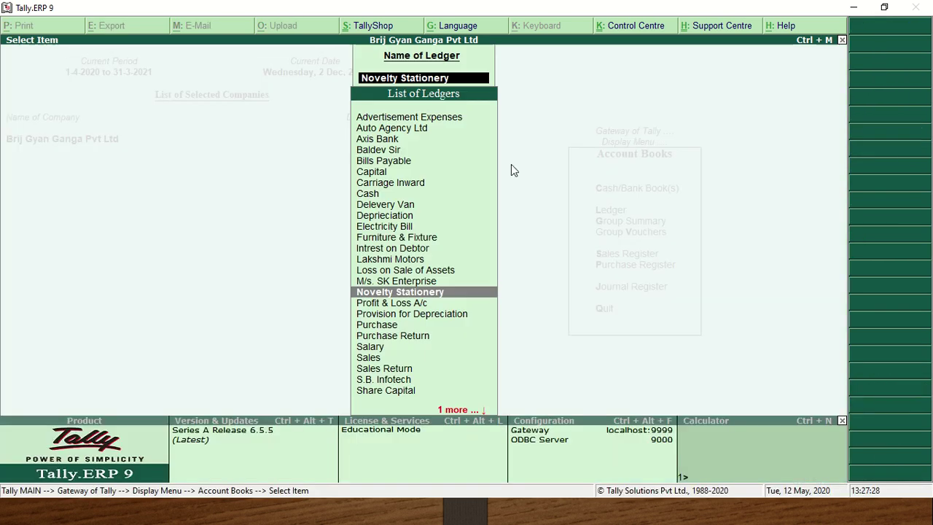
key(Escape)
key(Escape)
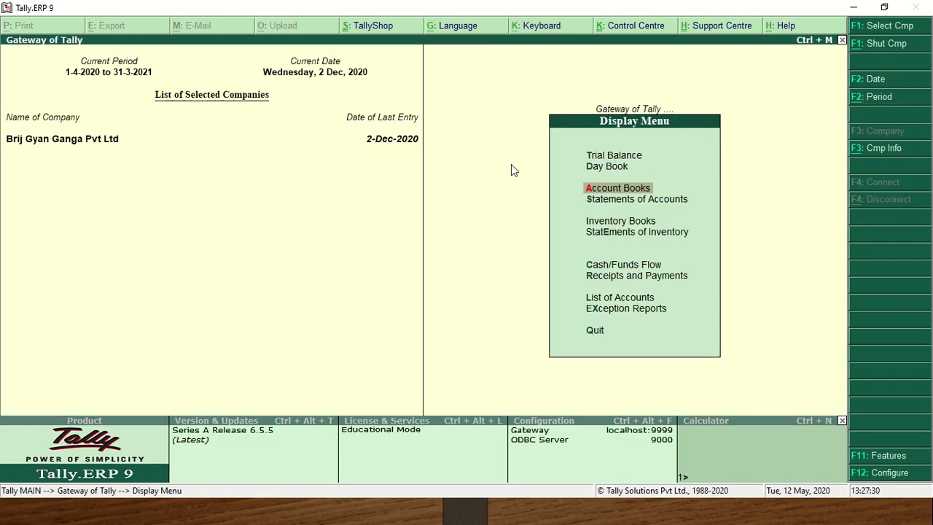
key(Escape)
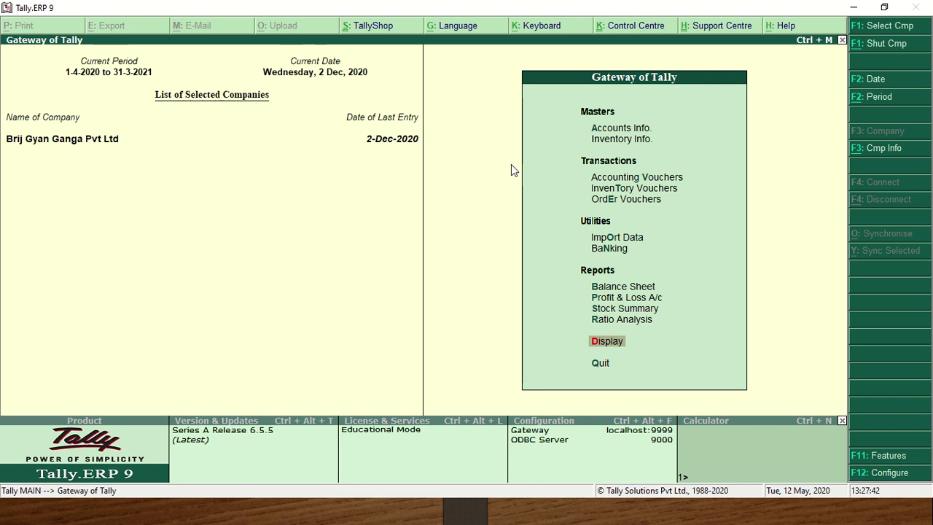
key(alt+Tab)
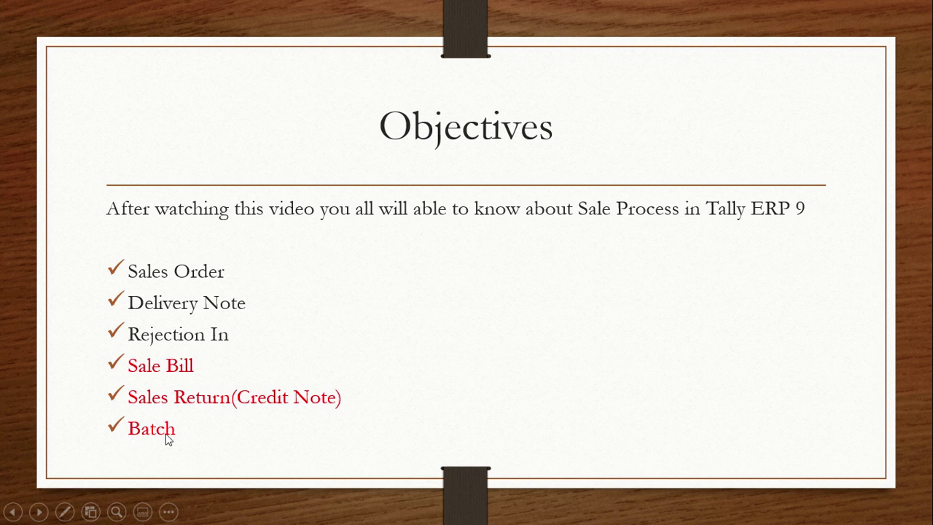
key(alt+Tab)
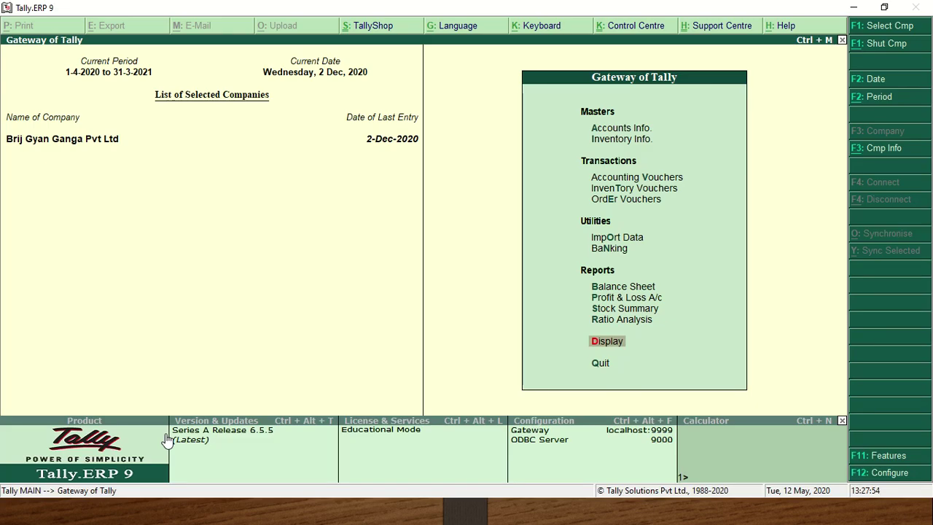
Step: Open the creation form for a single stock item in the inventory masters
key(Up)
key(Up)
key(Up)
key(Up)
key(Up)
key(Up)
key(Up)
key(Up)
key(Up)
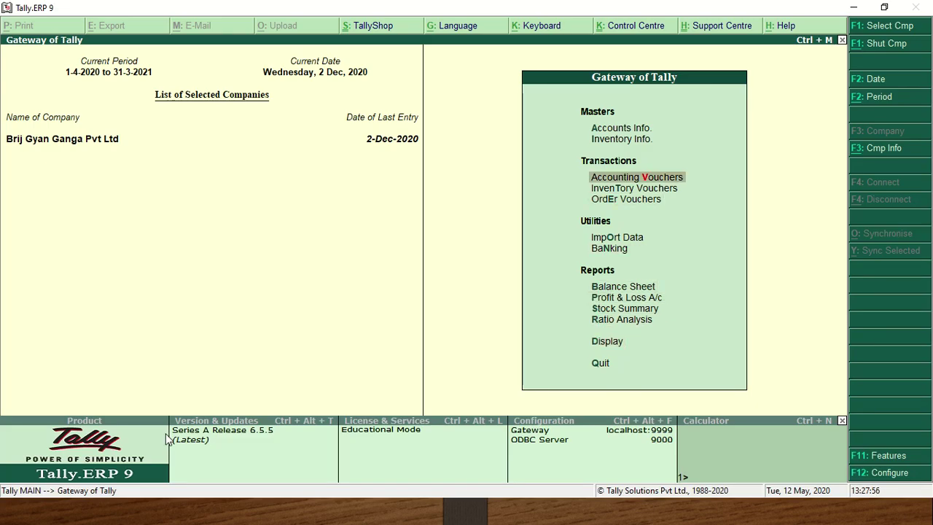
key(Up)
key(Return)
key(Down)
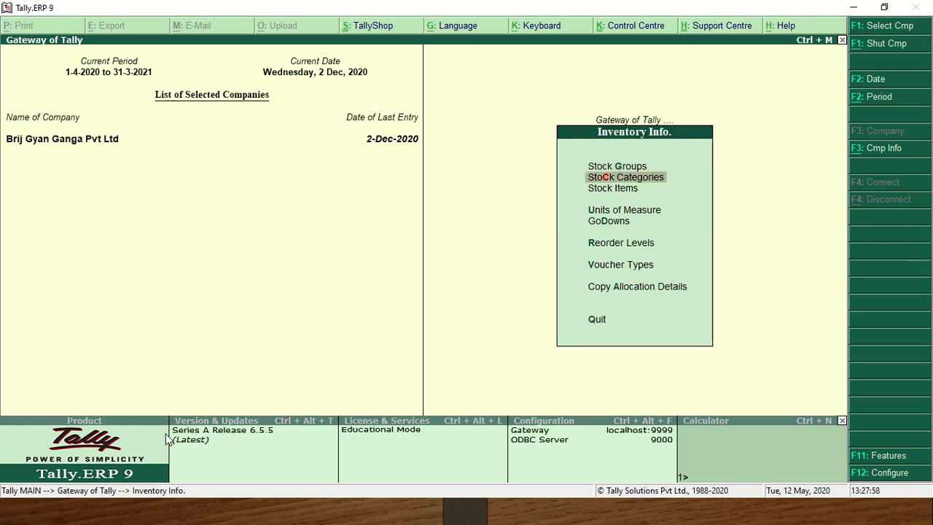
key(Return)
key(Escape)
key(Down)
key(Return)
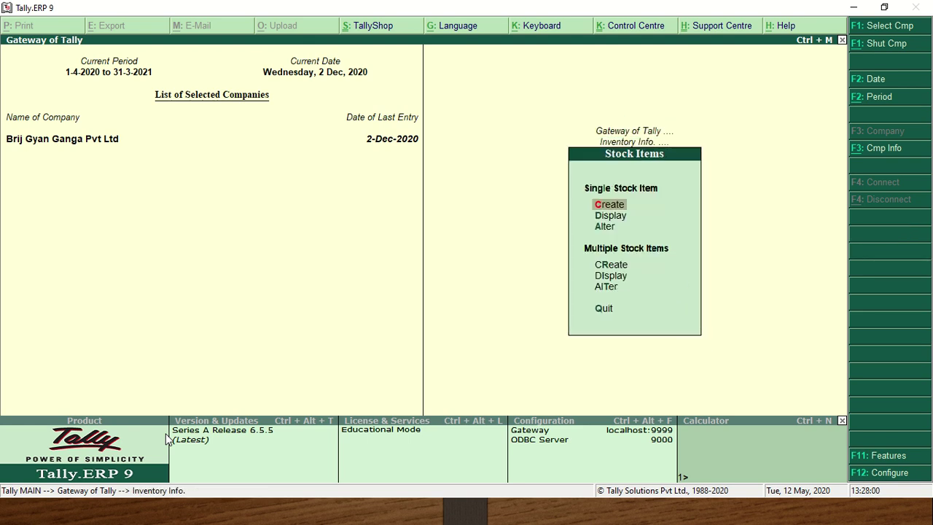
key(Return)
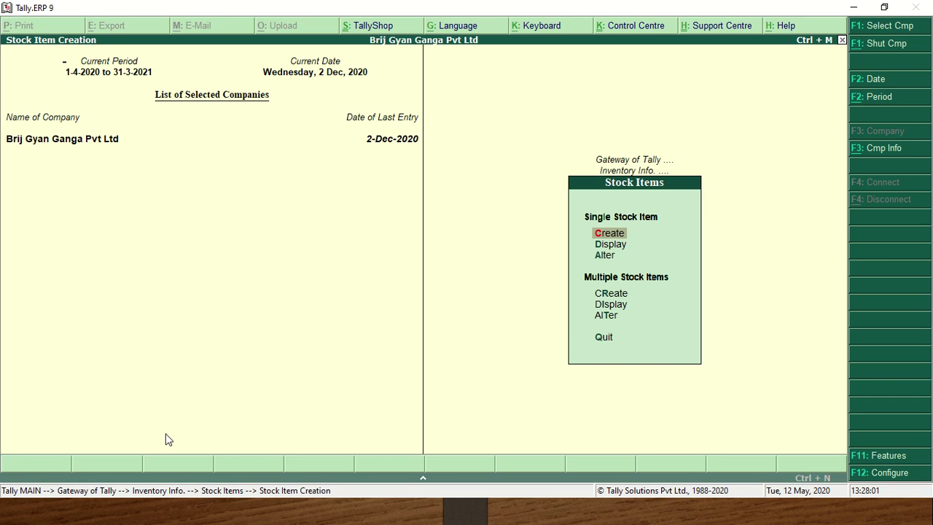
Step: Name the new stock item "Night Cream - Nivea" and leave the alias empty
text(Night Cream)
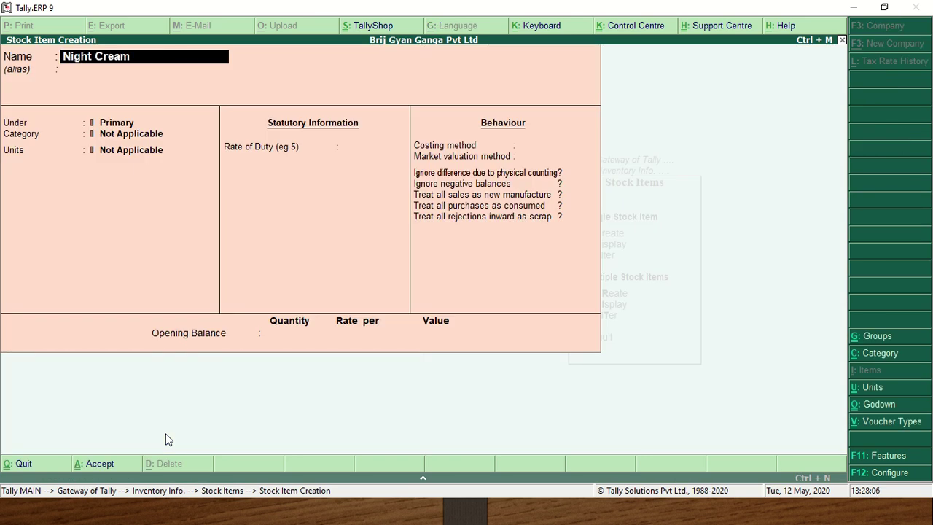
text( - Nivea)
key(Return)
key(Return)
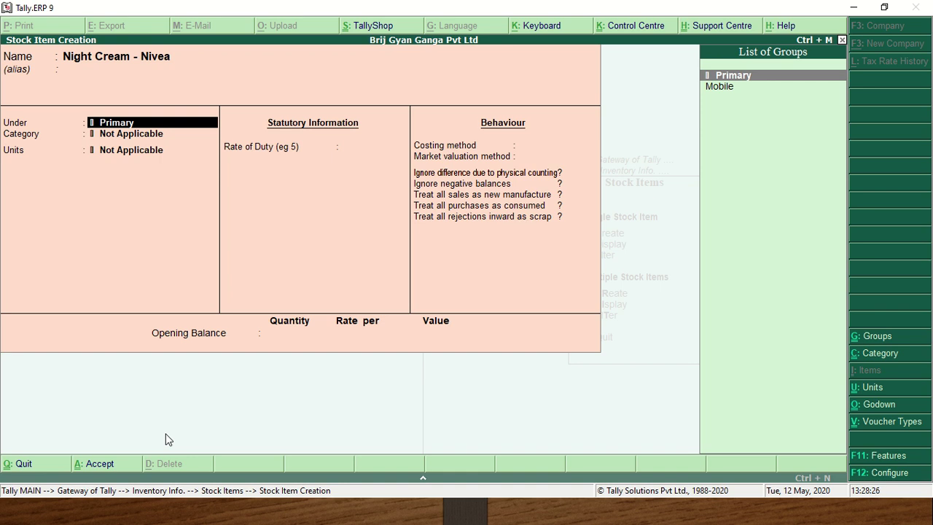
Step: Enable batch-wise details and expiry dates for batches in the company's inventory features, and save them
key(F11)
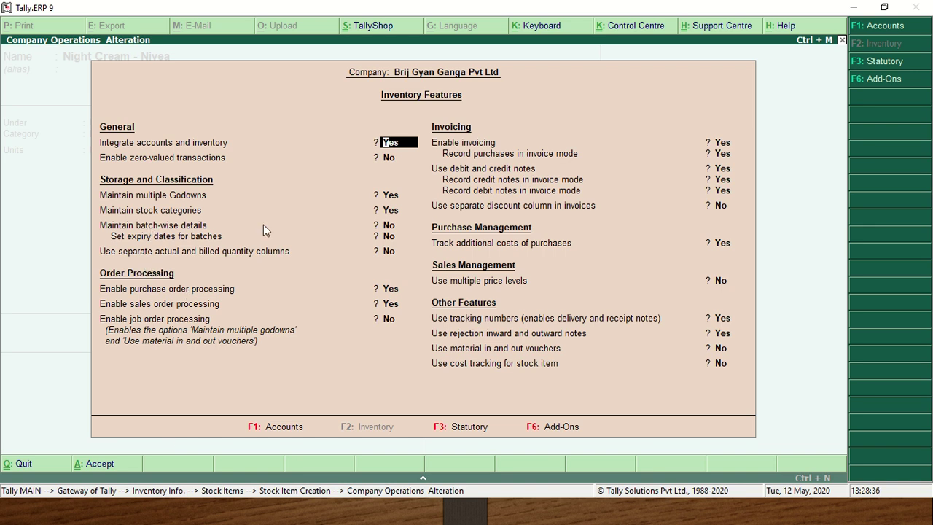
key(Return)
key(Return)
key(Return)
key(Return)
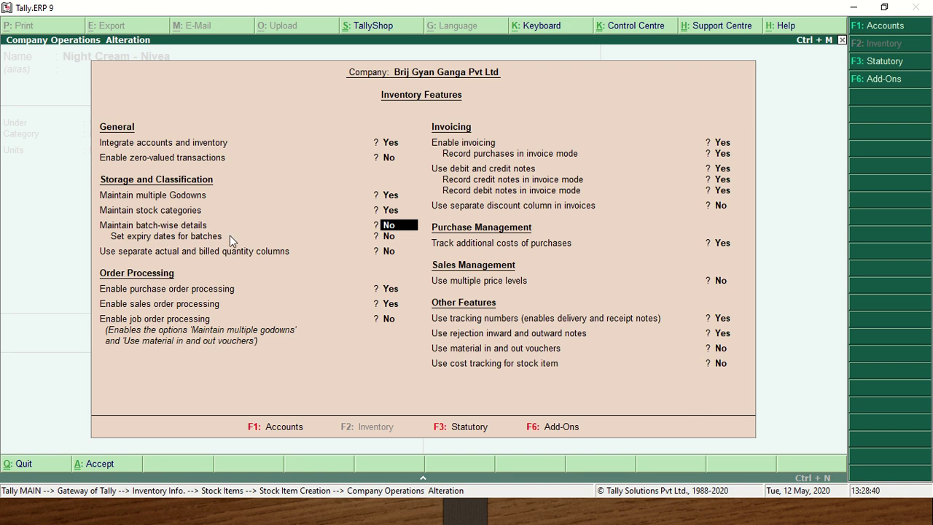
key(y)
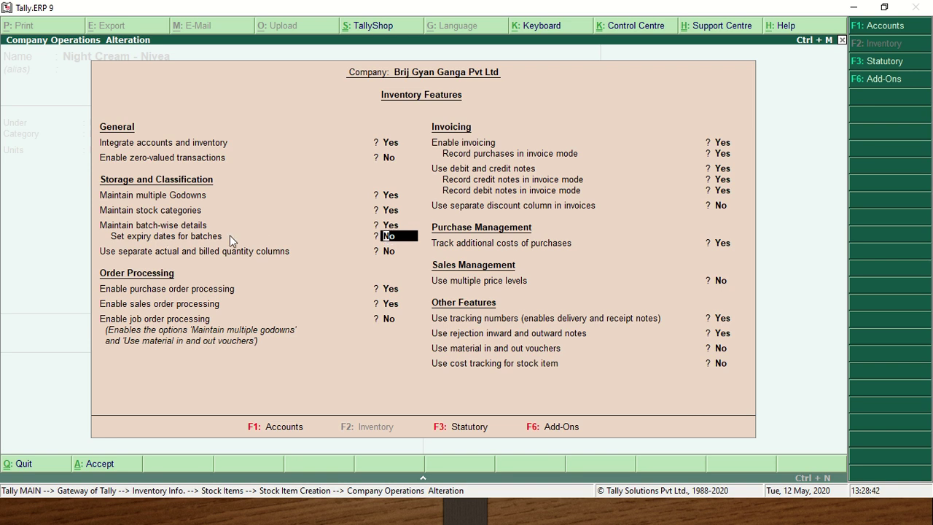
key(y)
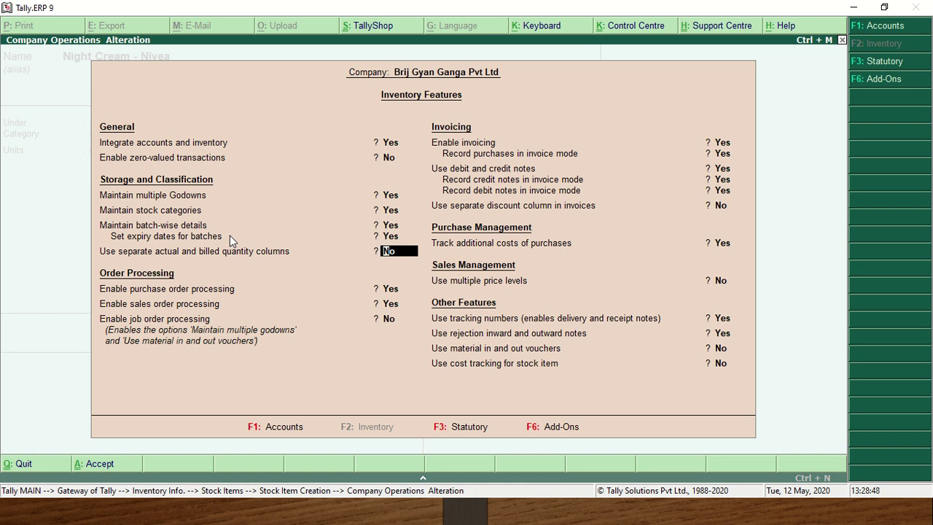
key(ctrl+a)
key(Return)
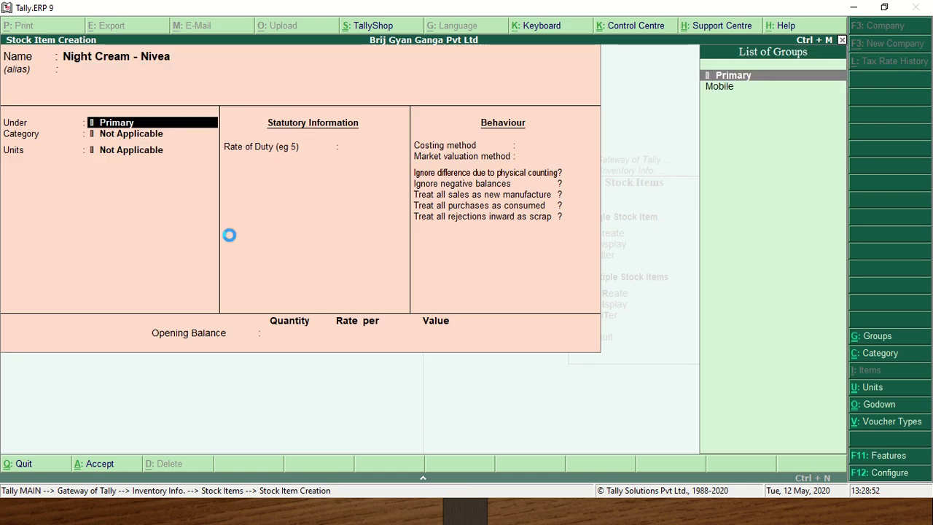
Step: Create the stock group Skin Treatment under Primary for the item, with quantities of items added set to Yes
key(alt+c)
text(Ski)
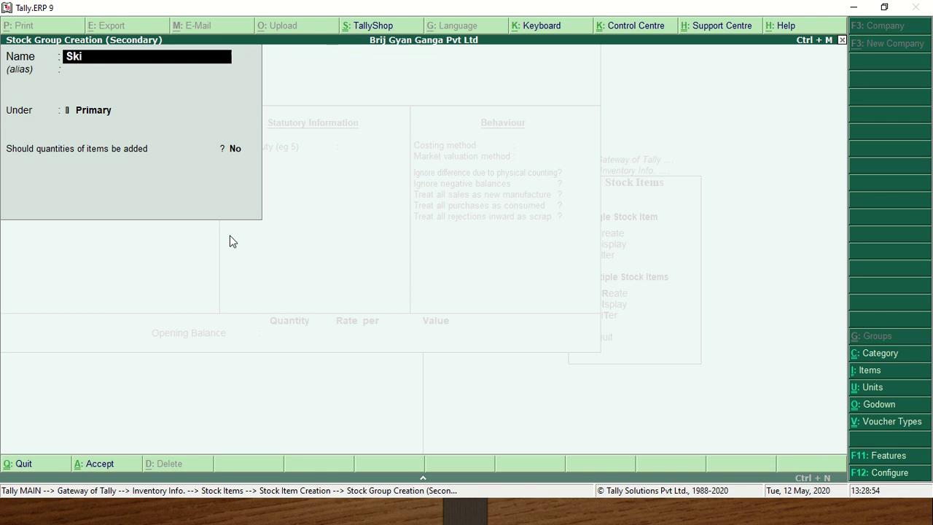
text(n Treatment)
key(Return)
key(Return)
key(Return)
key(y)
key(y)
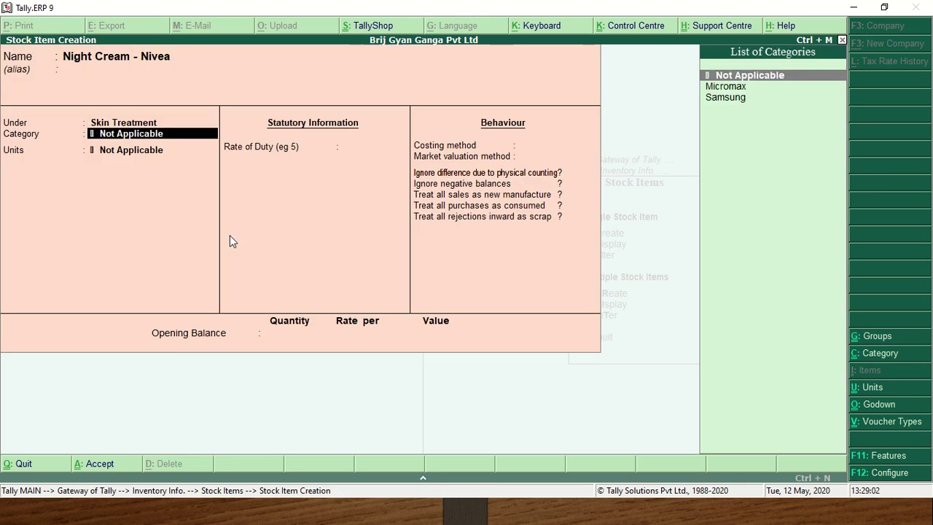
Step: Create the stock category Nivea under Primary for the item, leaving its alias empty
key(alt+c)
text(Nivea)
key(Return)
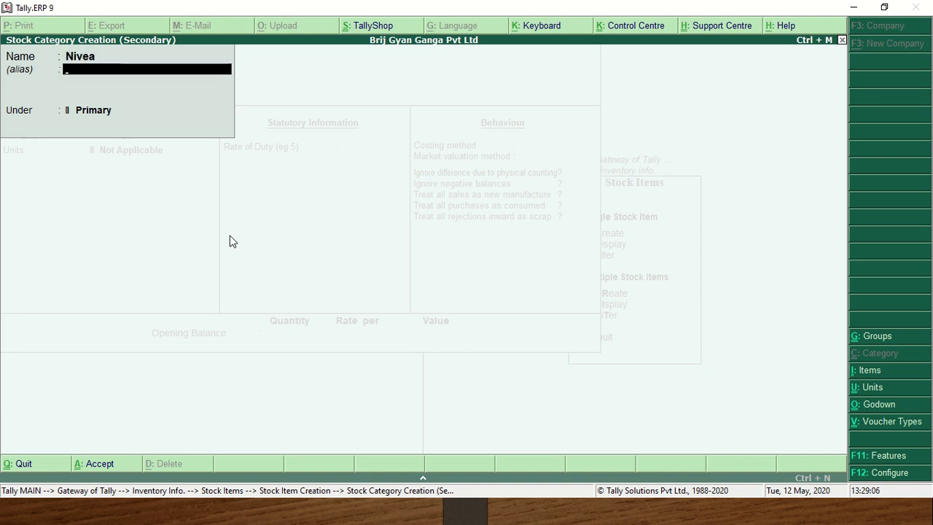
key(Return)
key(Return)
key(y)
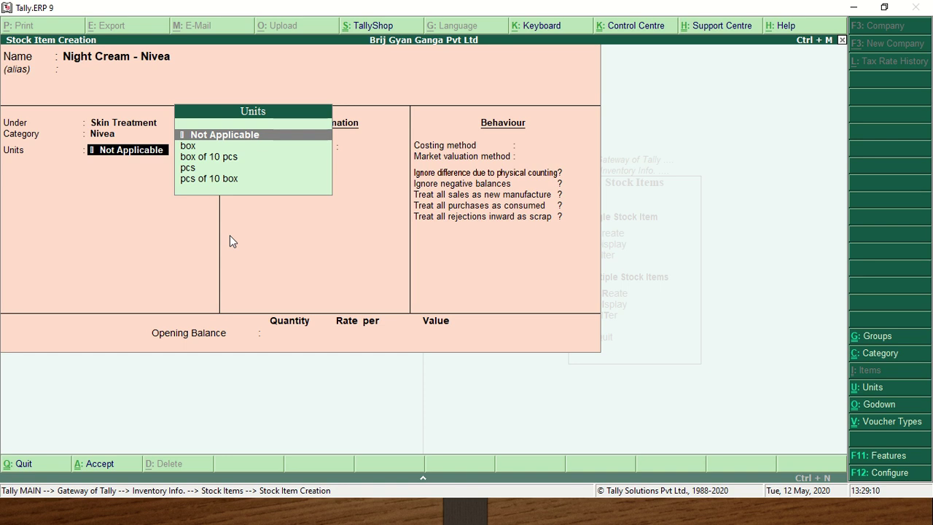
Step: Create the simple unit "paket" with 0 decimal places and no formal name as the item's unit
key(alt+c)
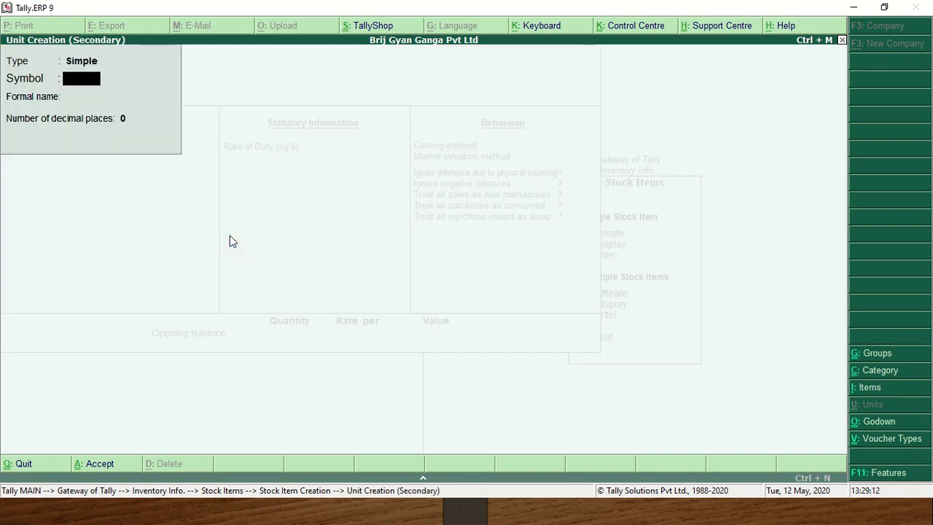
text(paket)
key(Return)
key(Return)
key(Return)
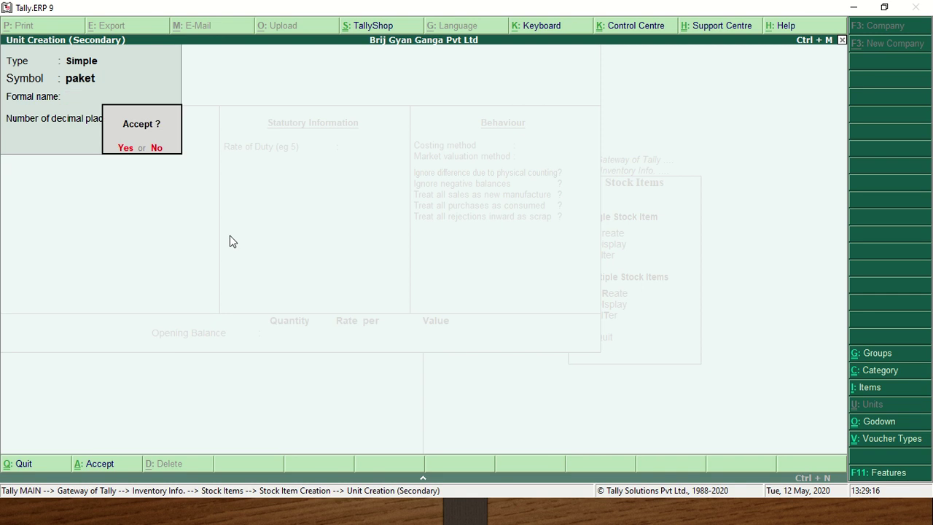
key(Return)
key(Return)
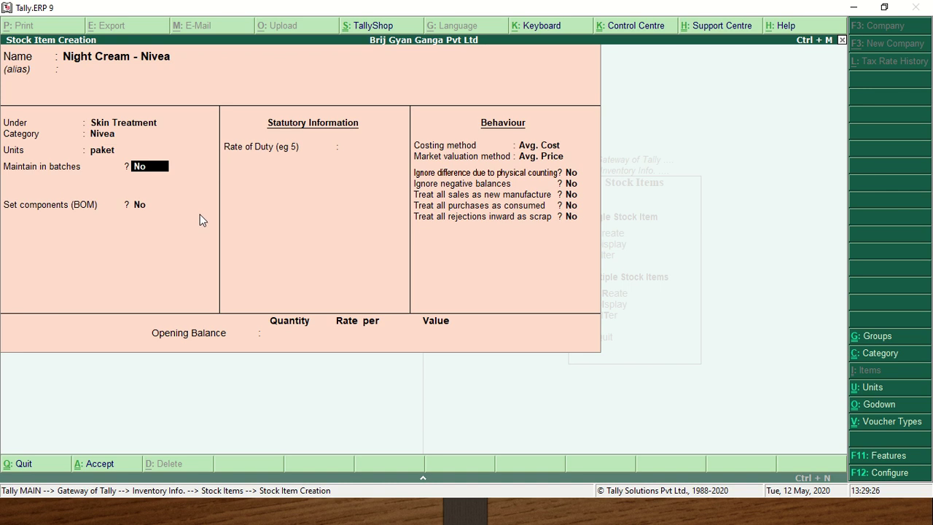
Step: Enable alternate units for stock items in the master configuration and return to the item's alternate unit entry
key(F12)
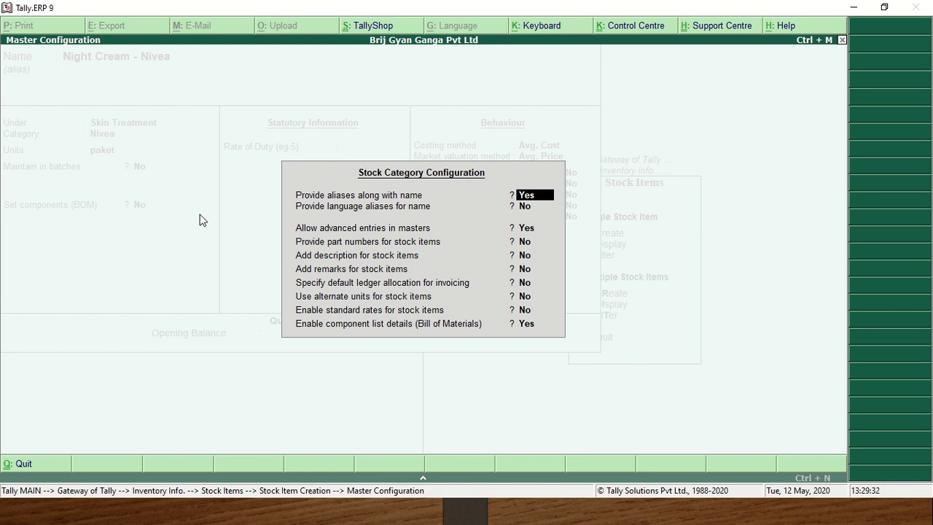
key(Return)
key(Return)
key(Return)
key(Return)
key(Return)
key(Return)
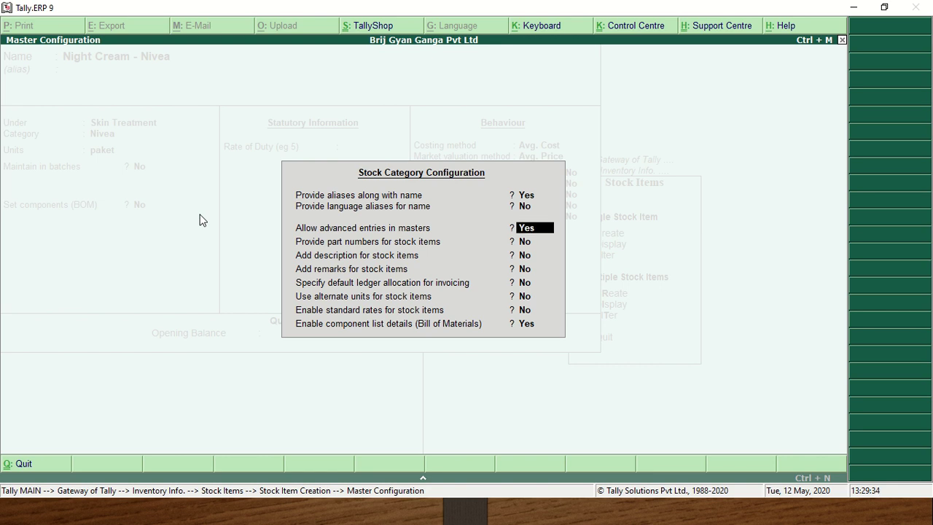
key(Return)
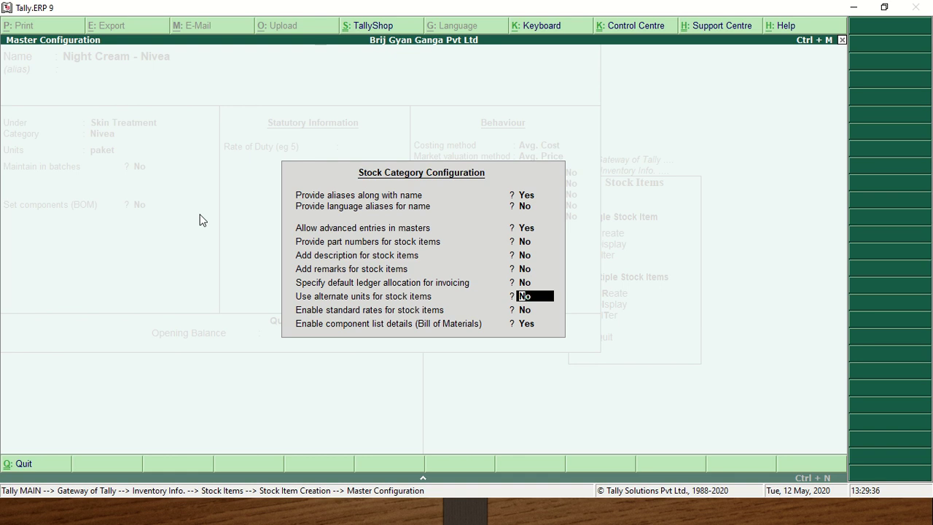
key(y)
key(Return)
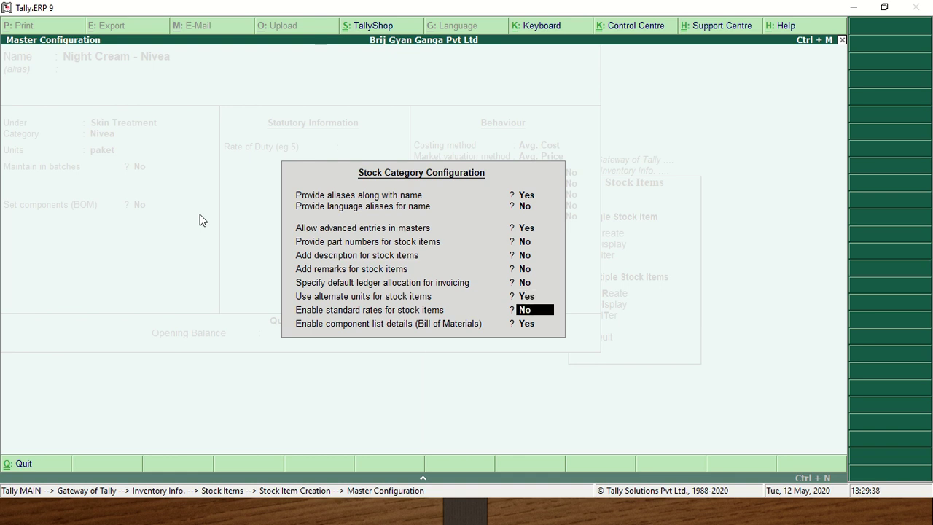
key(Return)
key(Return)
key(Return)
key(Return)
key(Return)
key(Return)
key(Return)
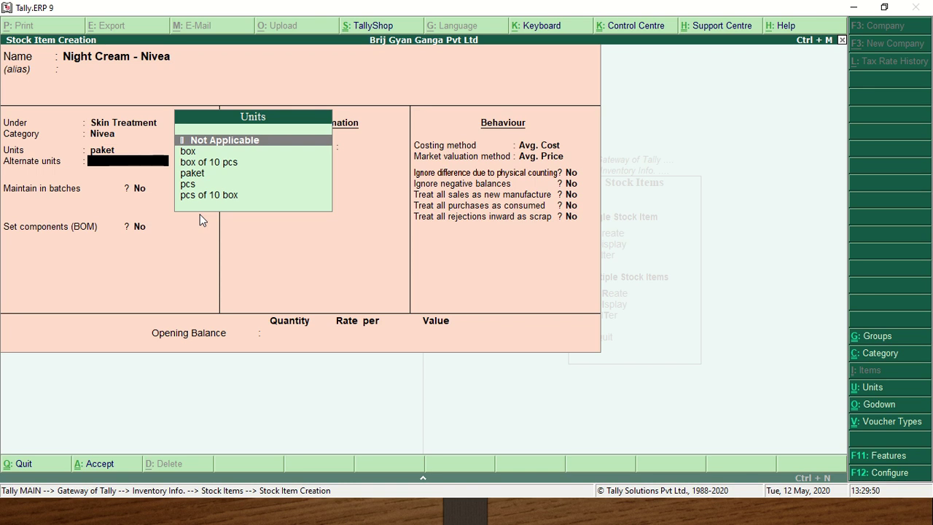
Step: Create the simple unit "cse" with 0 decimal places as the item's alternate unit
text(1)
key(BackSpace)
key(alt+c)
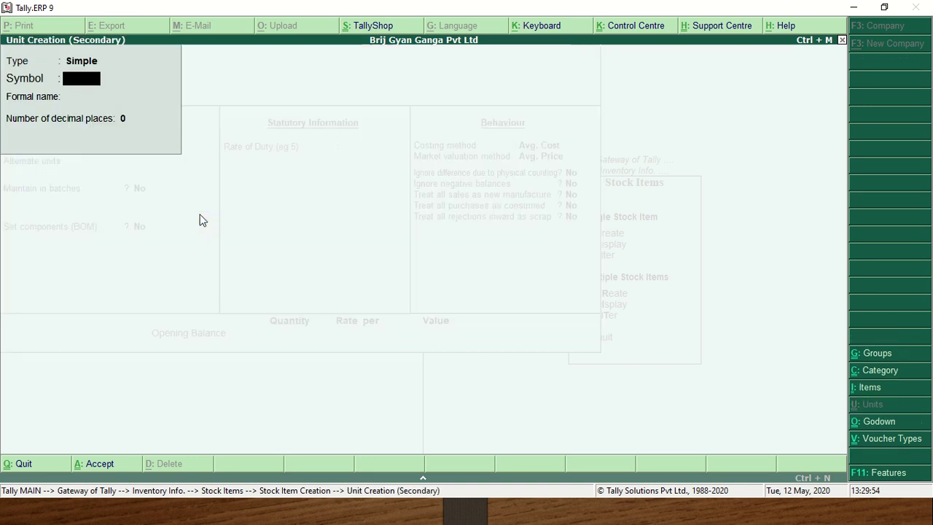
text(cse)
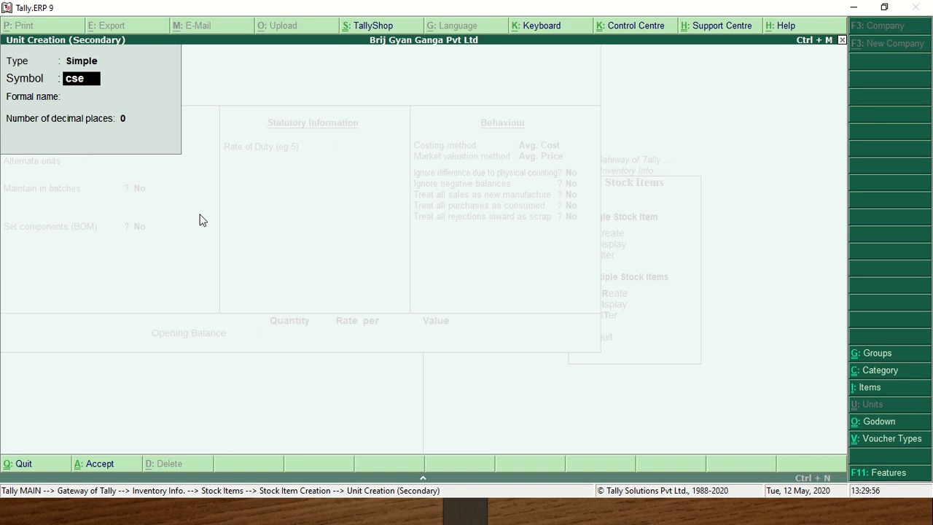
key(Return)
key(Return)
key(Return)
key(Return)
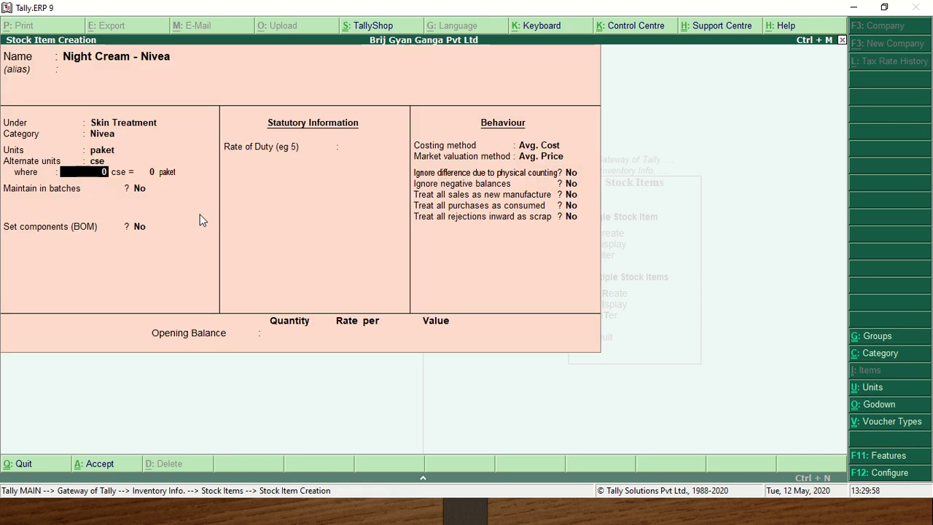
Step: Change the alternate unit's symbol to "case" and save the altered unit
key(ctrl+Return)
key(BackSpace)
text(case)
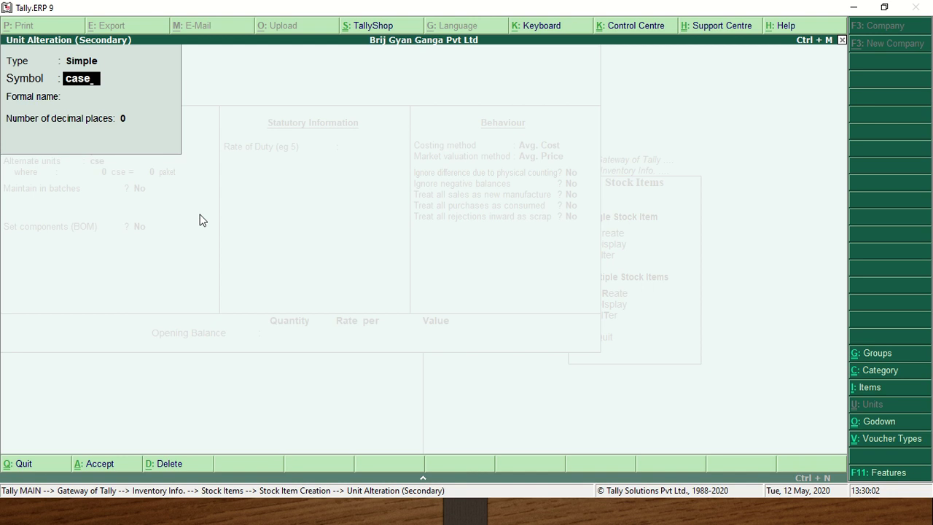
key(Return)
key(Return)
key(Return)
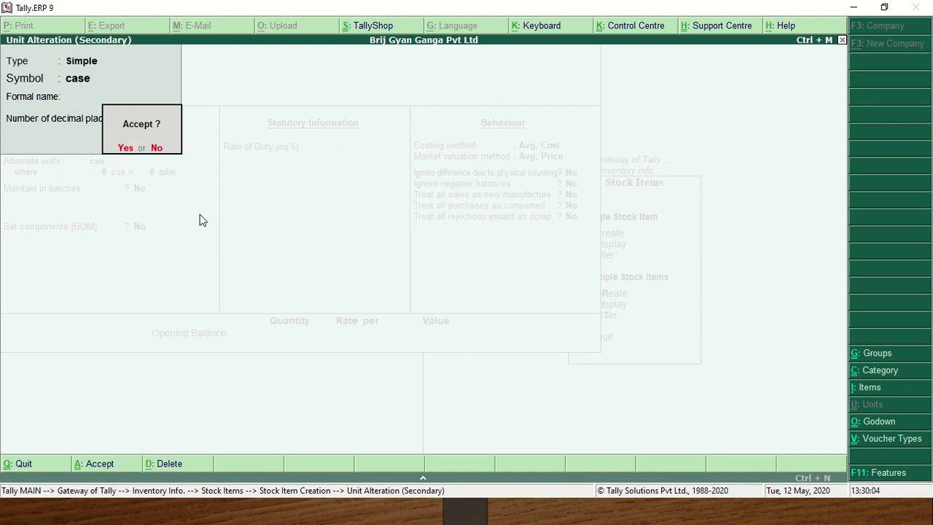
key(Return)
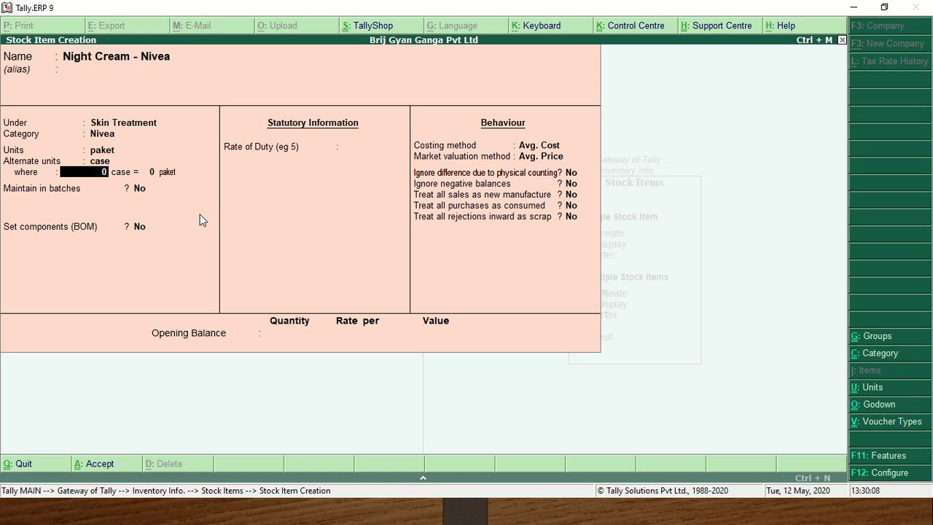
Step: Set the alternate unit conversion to 10 case = 1 paket
key(Return)
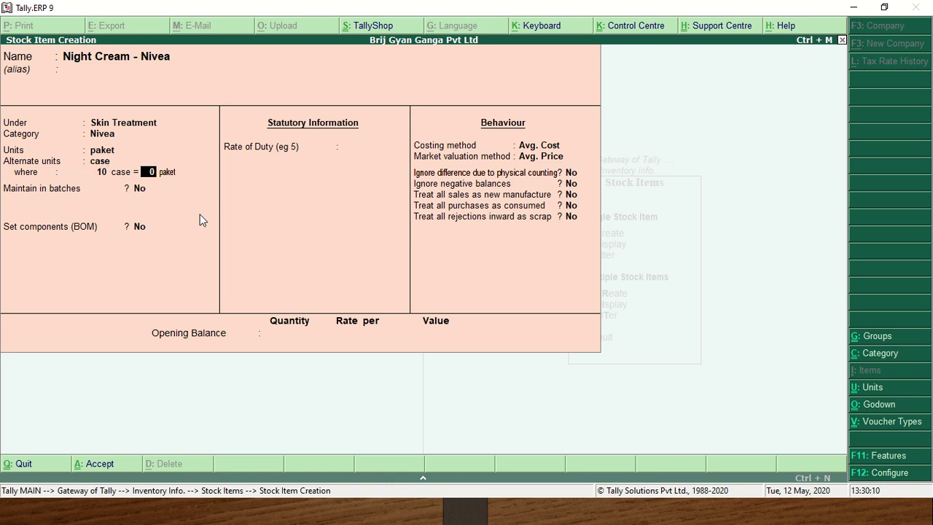
text(1)
key(Return)
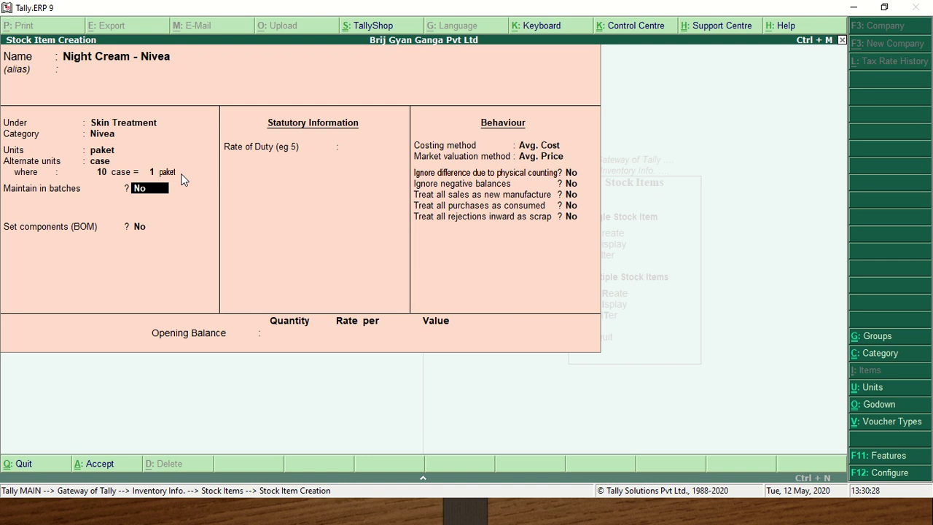
Step: Set the item to be maintained in batches, with manufacturing date tracking and expiry dates both set to Yes
key(y)
key(Return)
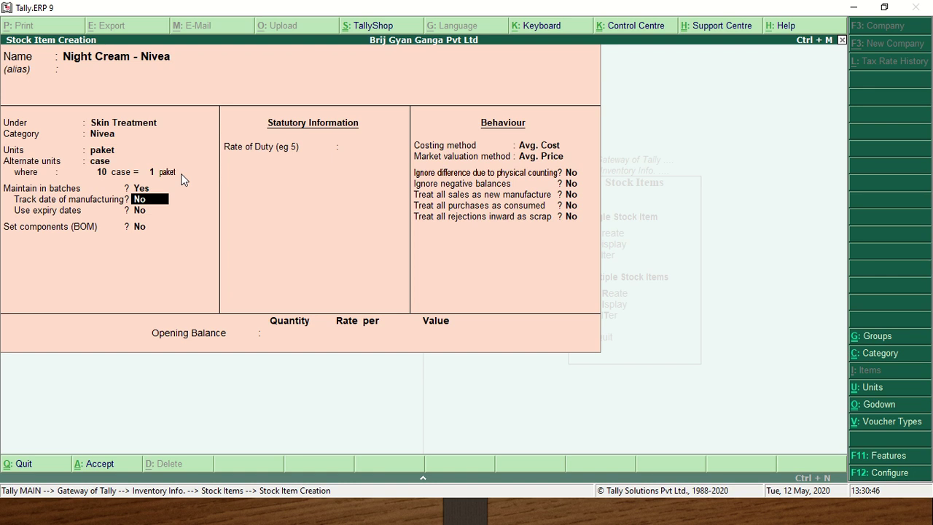
key(y)
key(Return)
key(y)
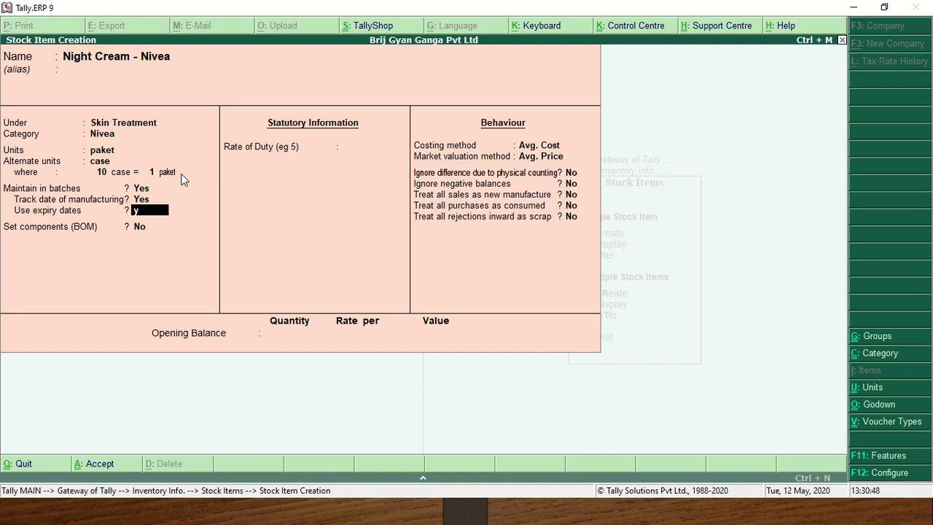
key(Return)
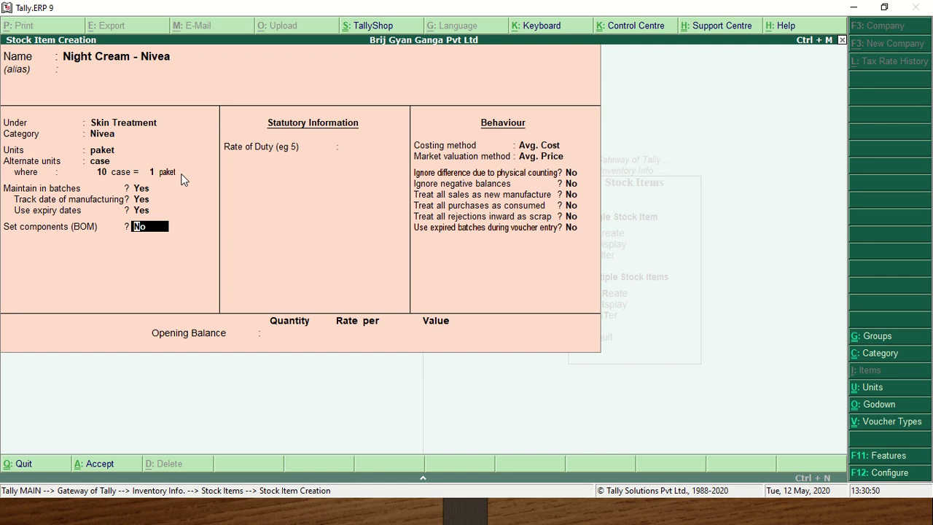
Step: Keep the default components, duty rate, behaviour and empty opening balance settings, and save the Night Cream - Nivea stock item
key(Return)
key(Return)
key(Return)
key(Return)
key(Return)
key(Return)
key(Return)
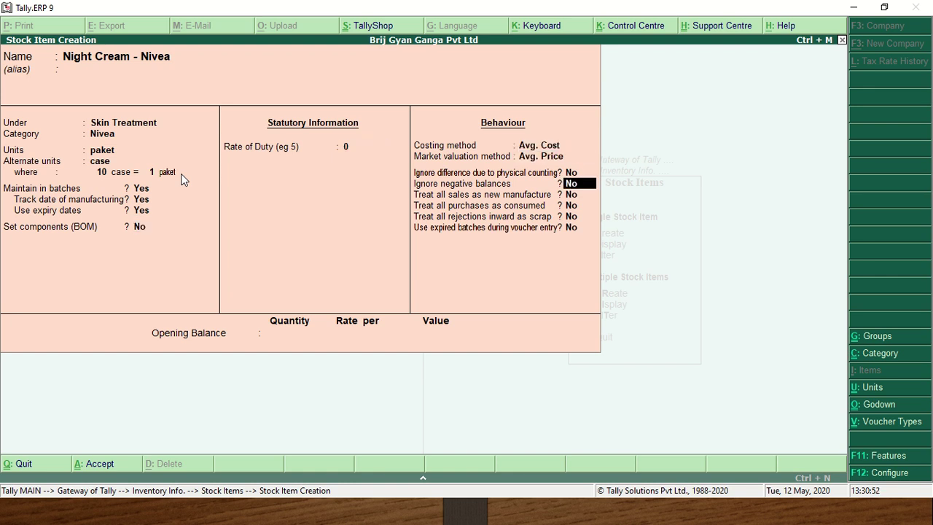
key(Return)
key(Return)
key(Return)
key(Return)
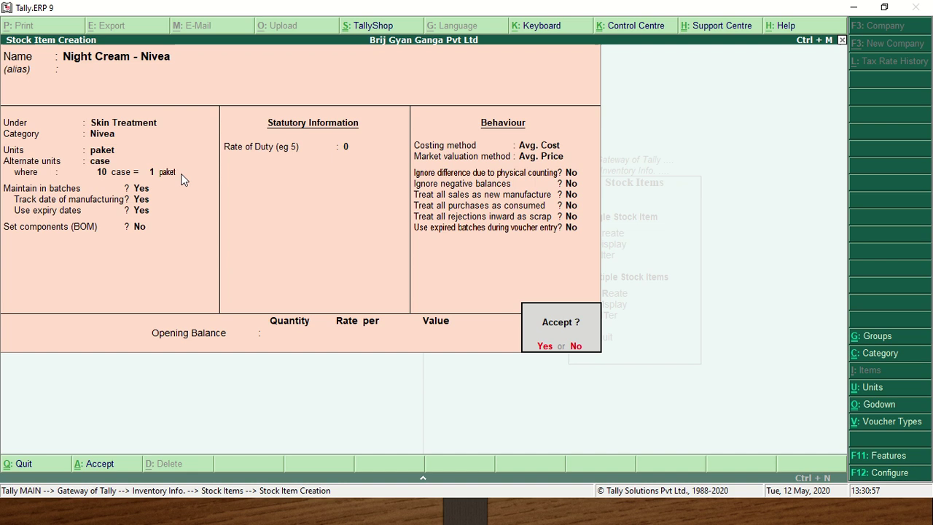
key(Return)
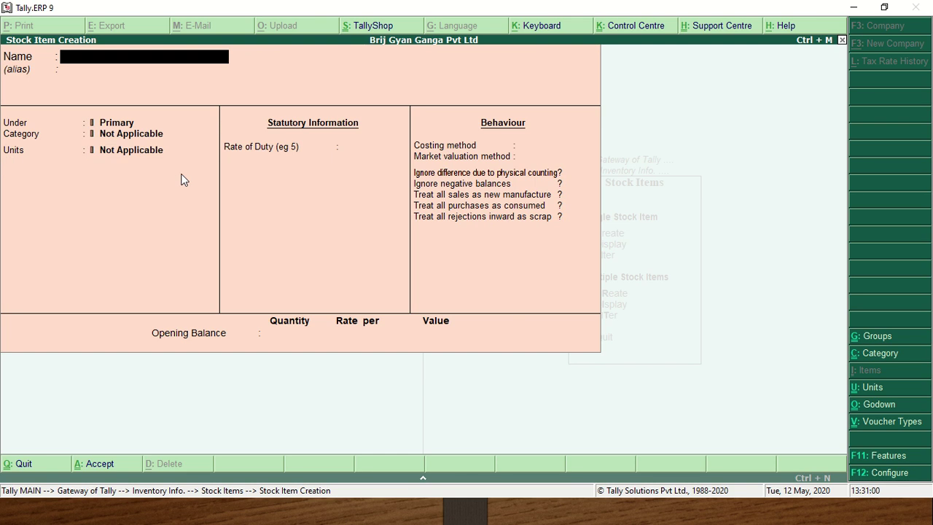
Step: Leave stock item creation and open a new purchase voucher in Accounting Vouchers
key(Escape)
key(Return)
key(Escape)
key(Down)
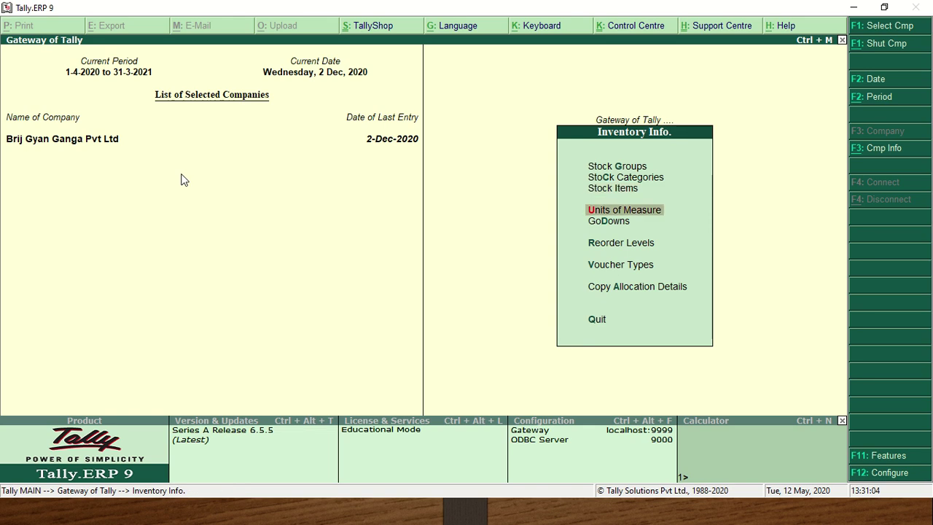
key(Escape)
key(Down)
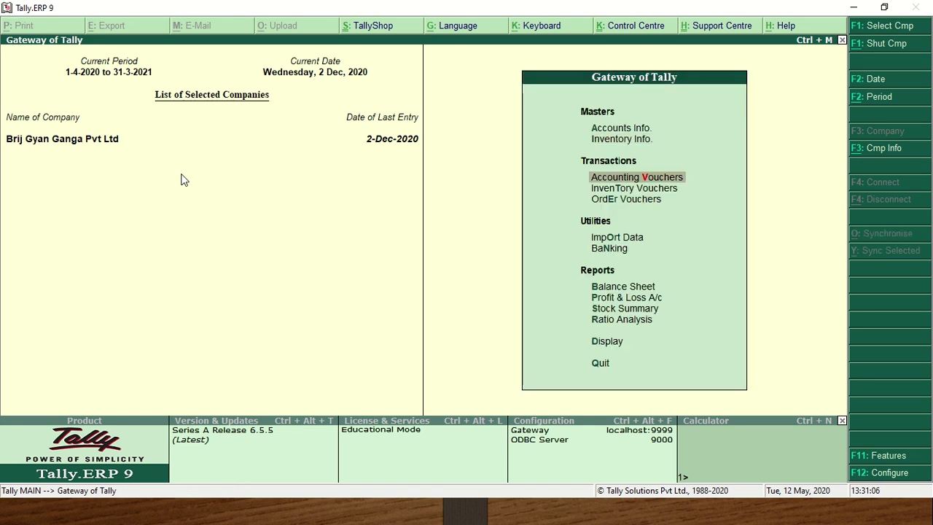
key(Return)
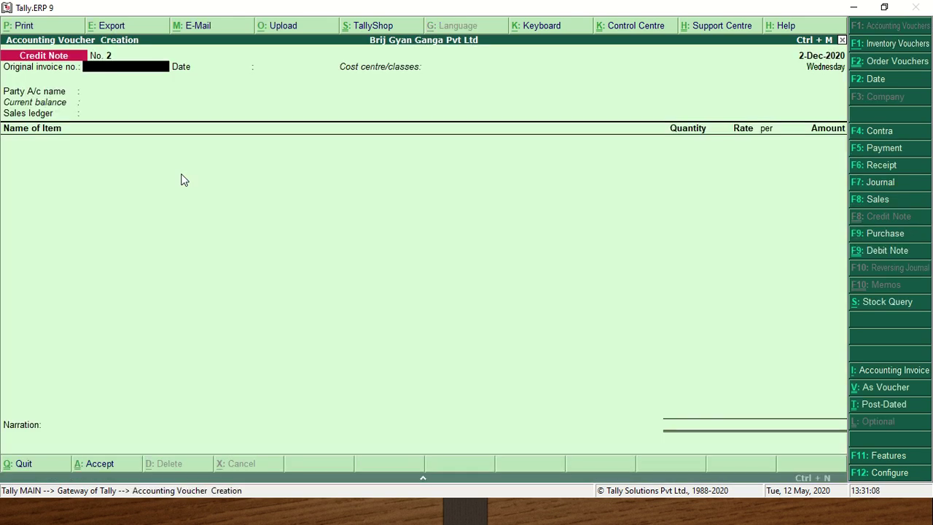
key(F8)
key(F7)
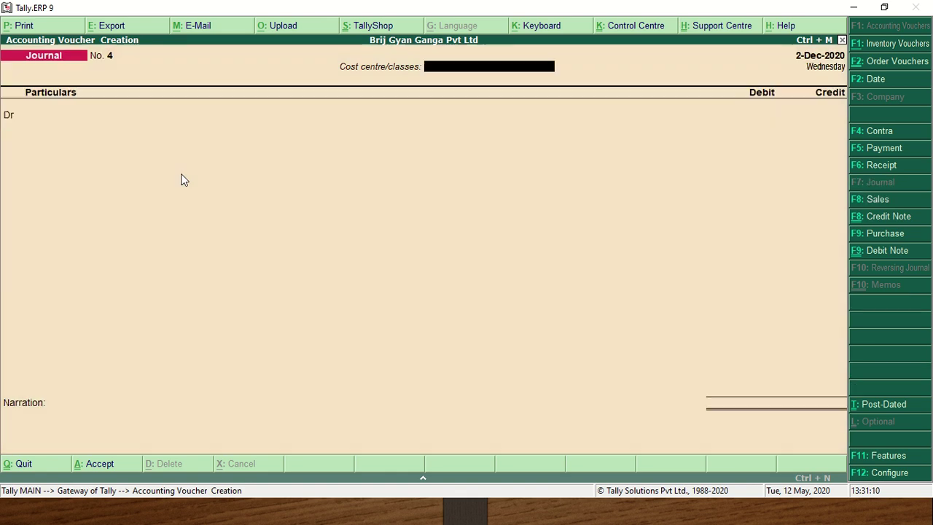
key(F9)
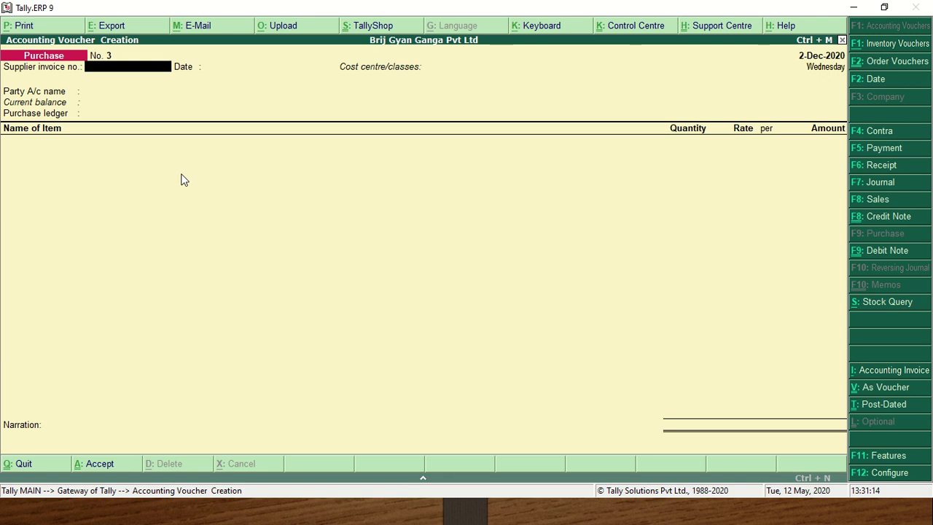
Step: Enter supplier invoice number pur-115, set the voucher date to 1-Jun-2020 and use that date for the invoice
text(pur-115)
key(F2)
text(1)
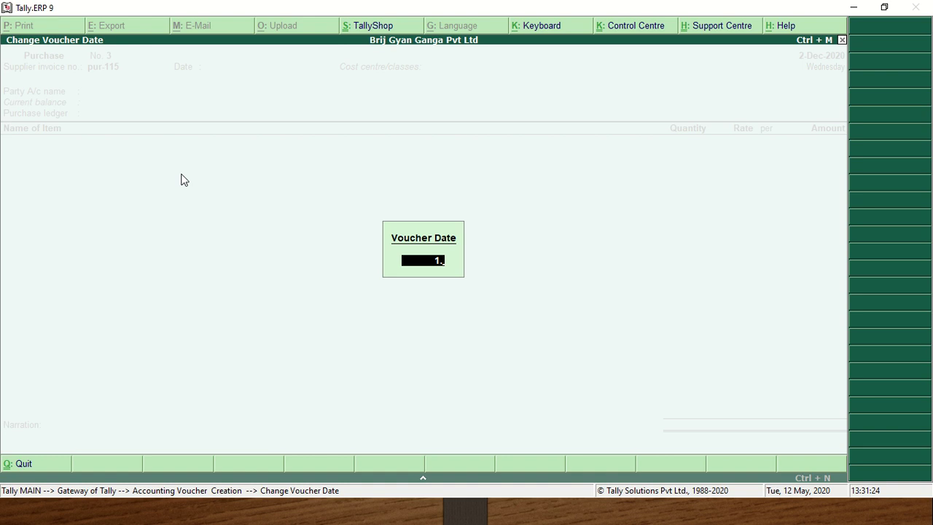
text(.6)
key(Return)
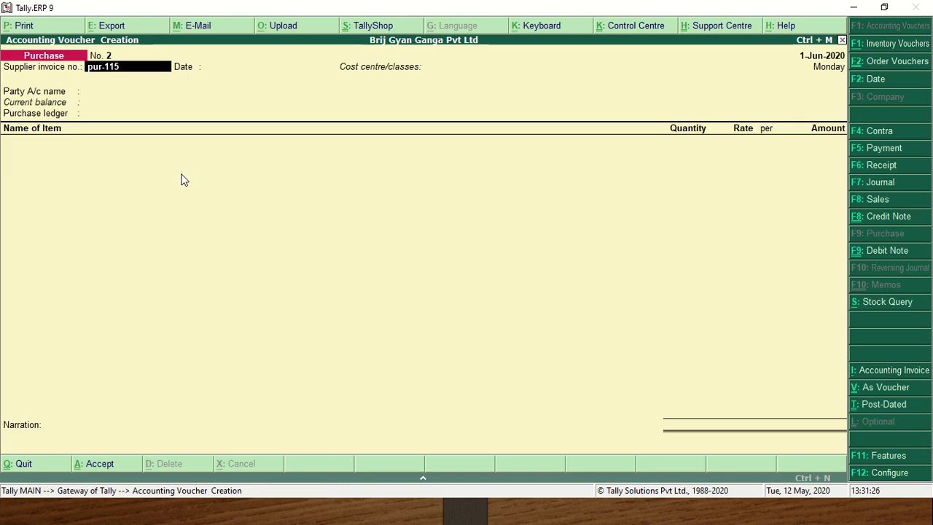
key(Return)
key(Return)
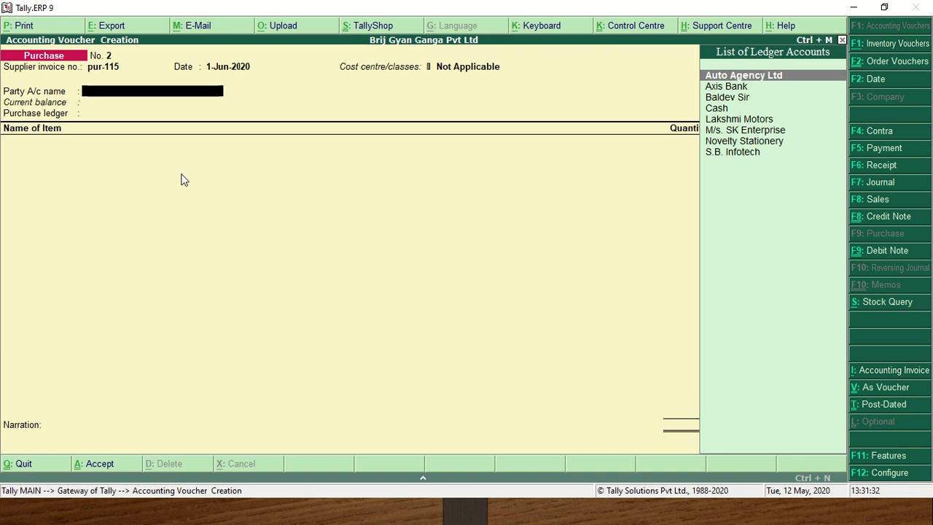
Step: Create a new party ledger named Gagan Traders under the Sundry Creditors group from within the purchase voucher
key(alt+c)
text(Gagan Traders)
key(Return)
key(Return)
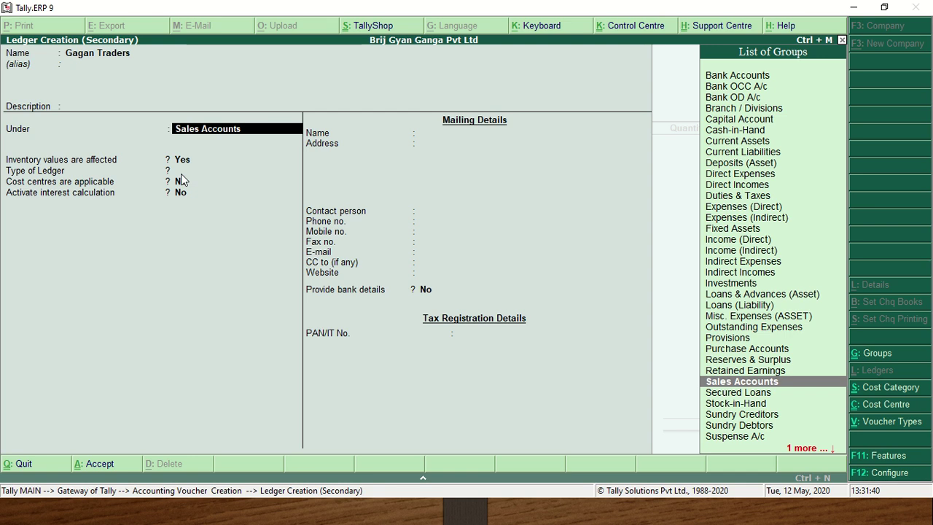
text(Su)
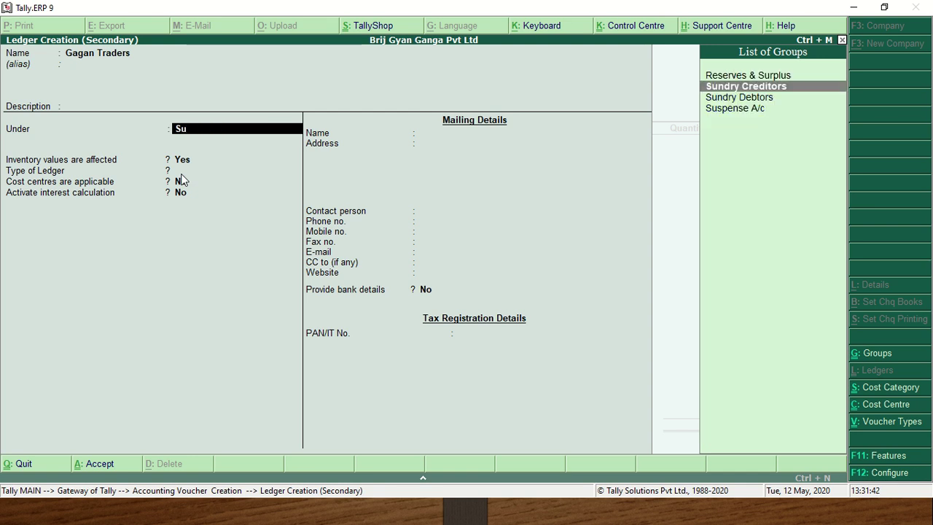
key(Return)
Step: Keep bill-by-bill balances and the other ledger options set to No, and save the Gagan Traders ledger
key(Return)
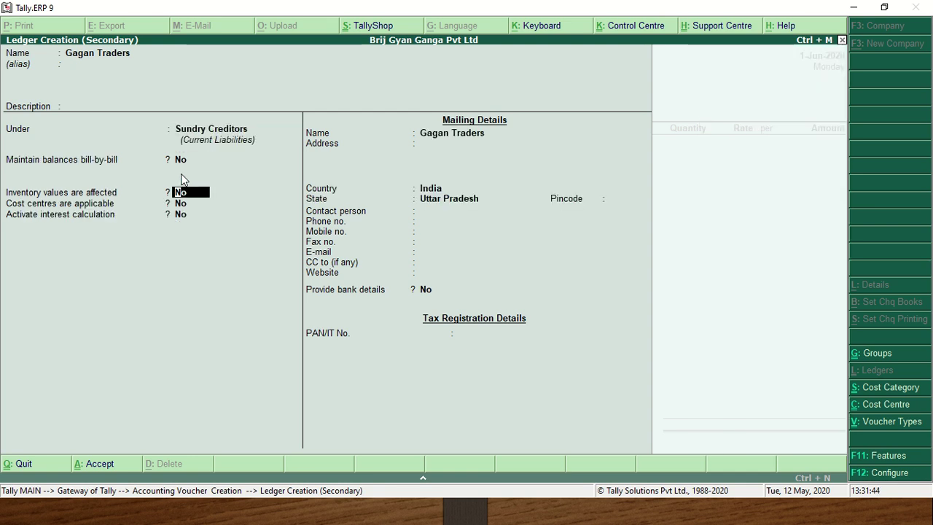
key(BackSpace)
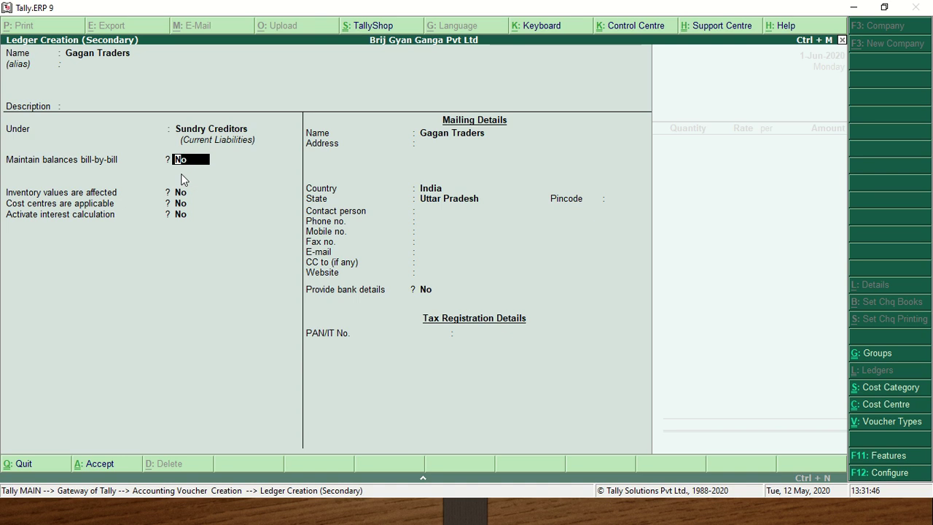
key(Return)
key(Return)
key(Return)
key(Return)
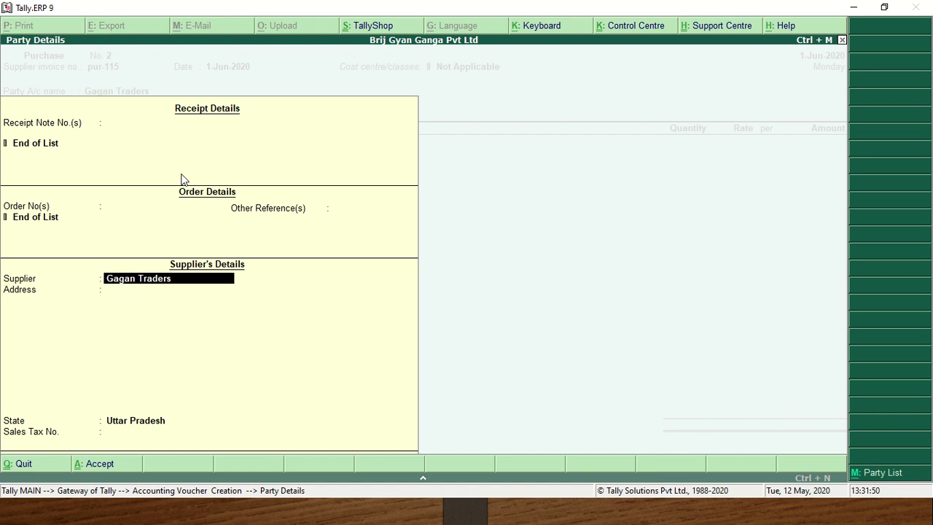
Step: Accept the supplier's details with the Purchase ledger, and choose Night Cream - Nivea as the purchased item
key(Return)
key(Return)
key(Return)
key(Return)
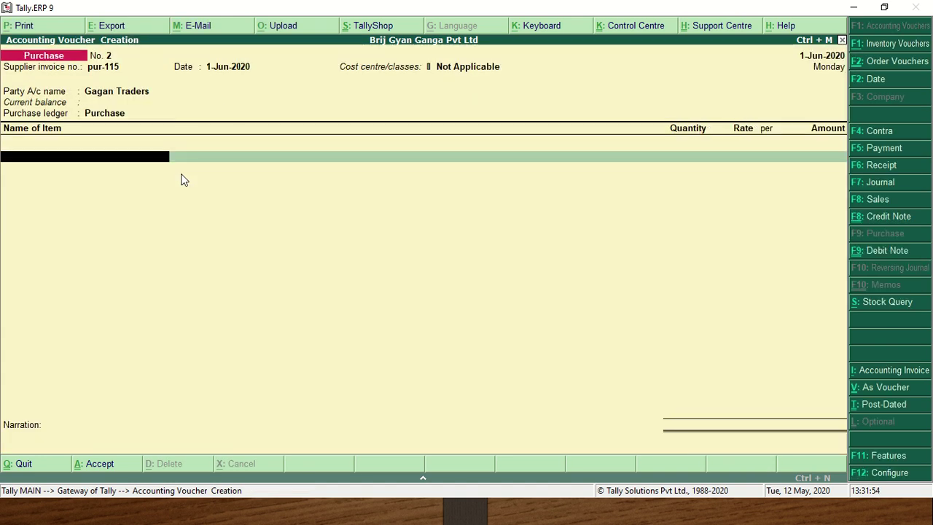
text(N)
key(Return)
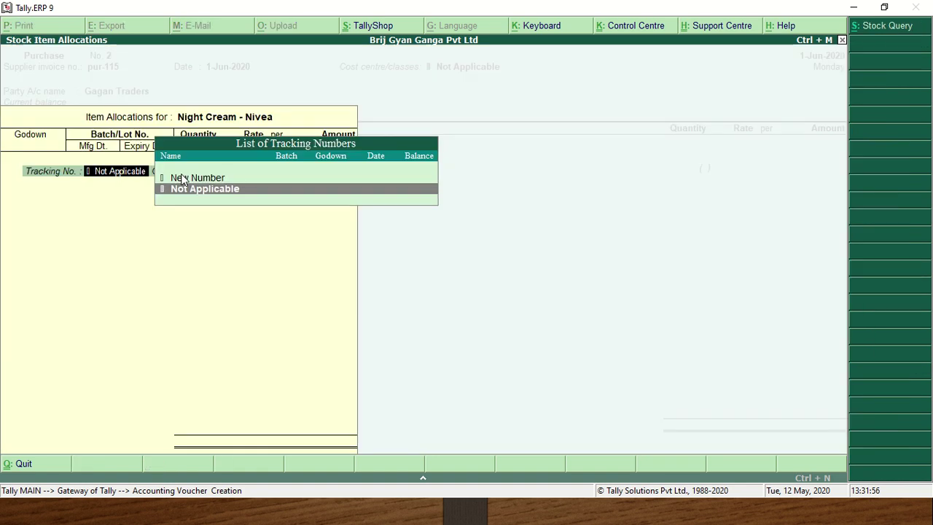
Step: Return from the allocations to the item line and review the Night Cream - Nivea master's group, units, batch, manufacturing and expiry settings
key(Escape)
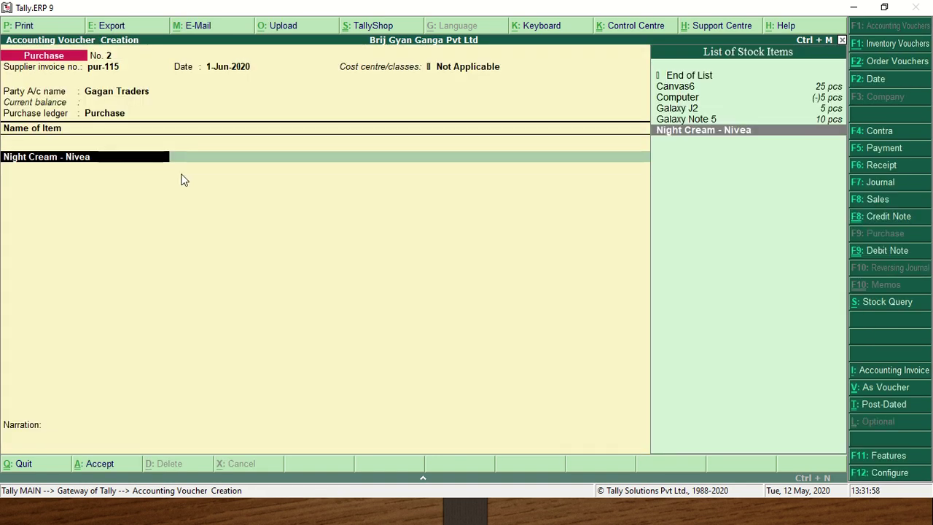
key(ctrl+Return)
key(Return)
key(Return)
key(Return)
key(Return)
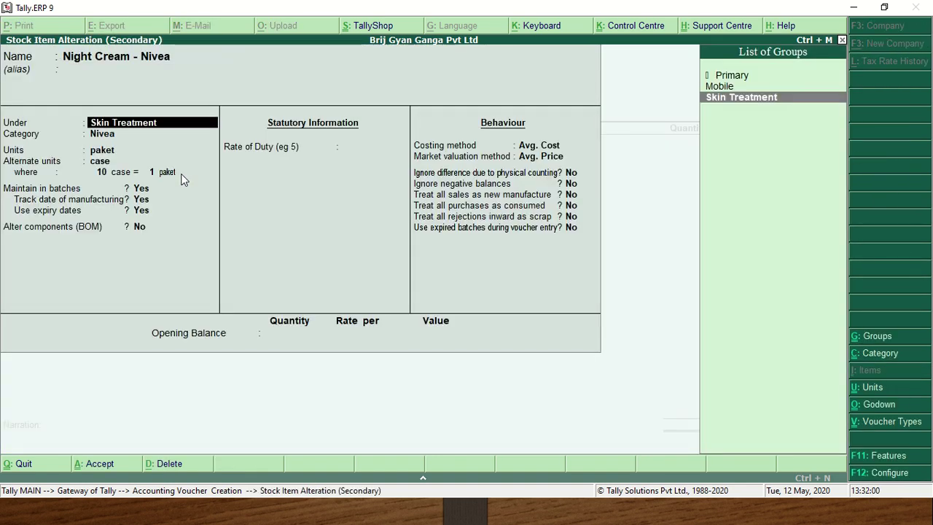
key(Return)
key(Return)
key(Return)
key(Return)
key(Return)
key(Return)
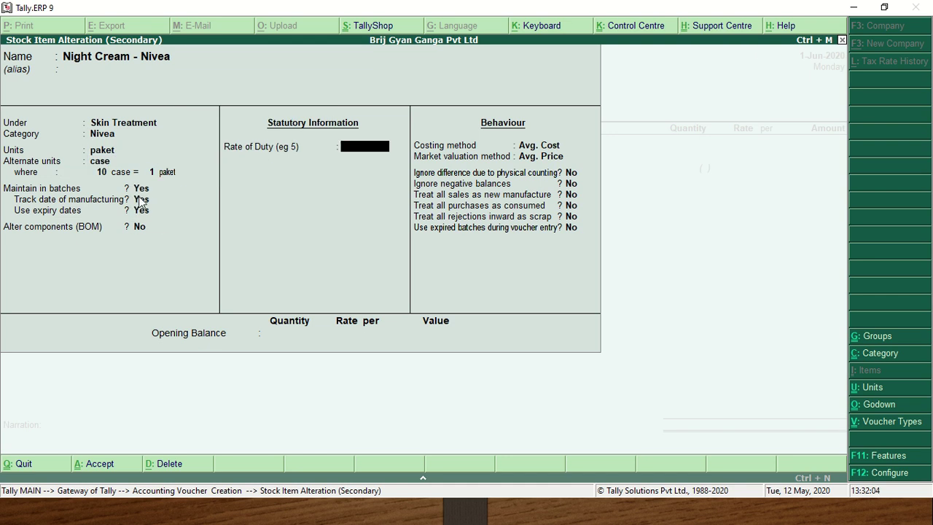
Step: Keep the stock item's remaining duty, behaviour and opening balance settings, and save it to return to the item allocations
key(Return)
key(Return)
key(Return)
key(Return)
key(Return)
key(Return)
key(Return)
key(Return)
key(Return)
key(Return)
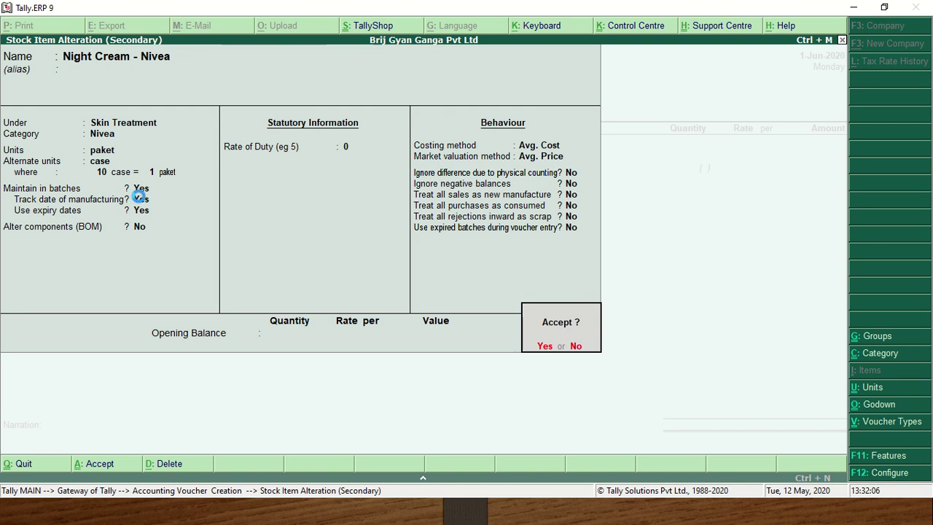
key(Return)
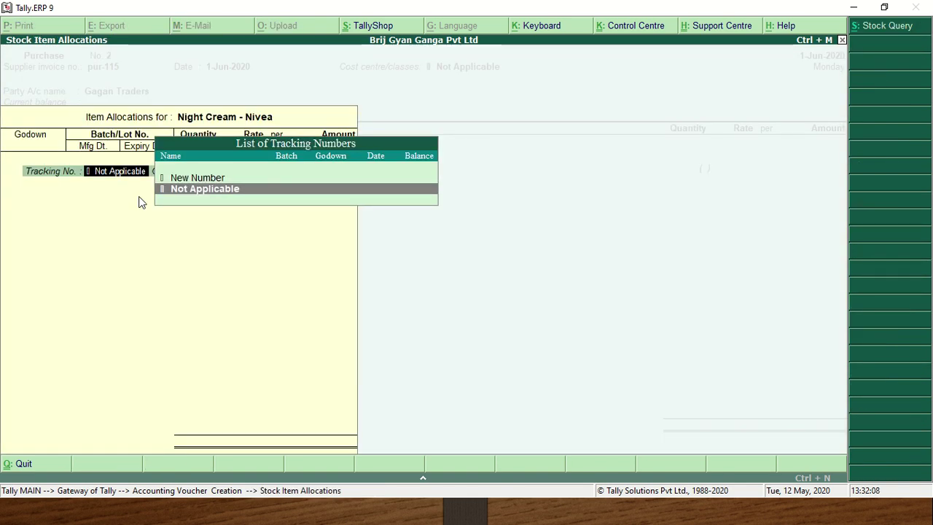
Step: Set tracking and order numbers to Not Applicable, and allocate the item to Girish Park under new batch number Ns/nc/bk005/jan-20
key(Return)
key(Return)
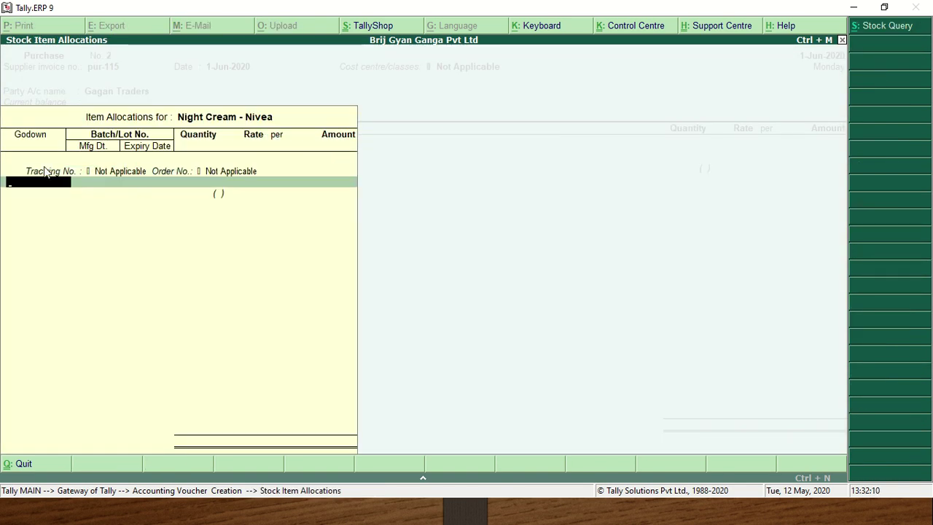
key(Return)
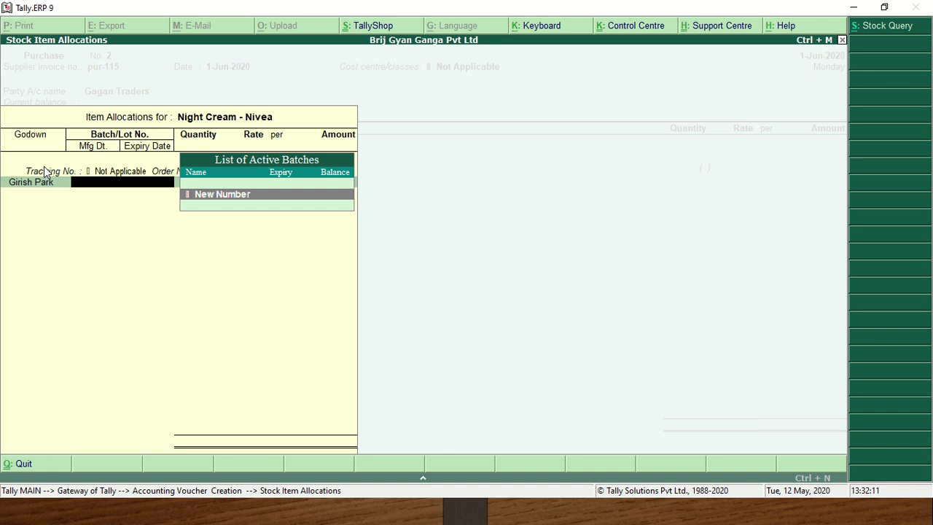
click(218, 195)
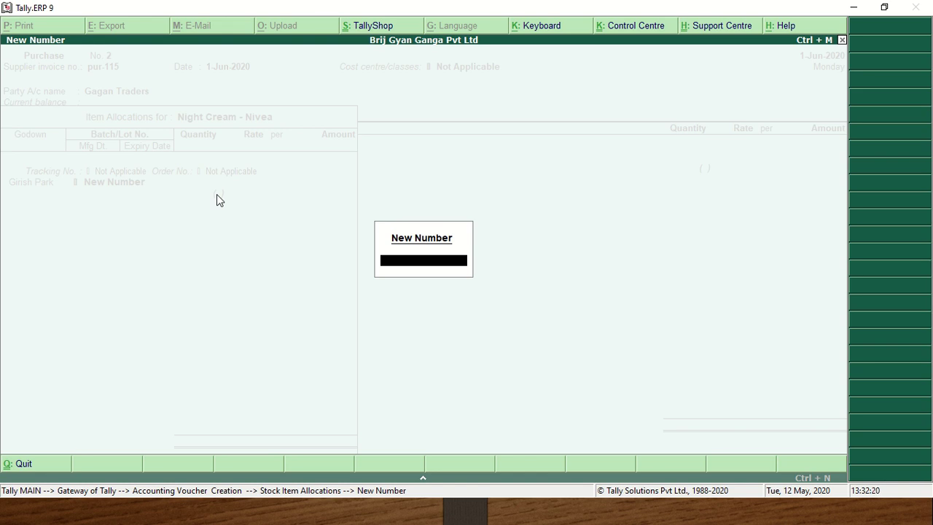
text(Ns/nc/bk005/jan)
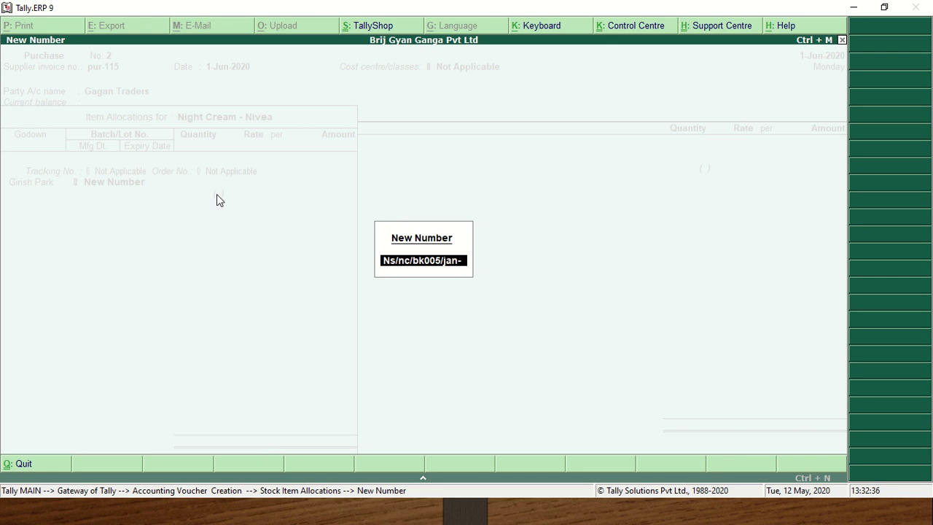
text(-20)
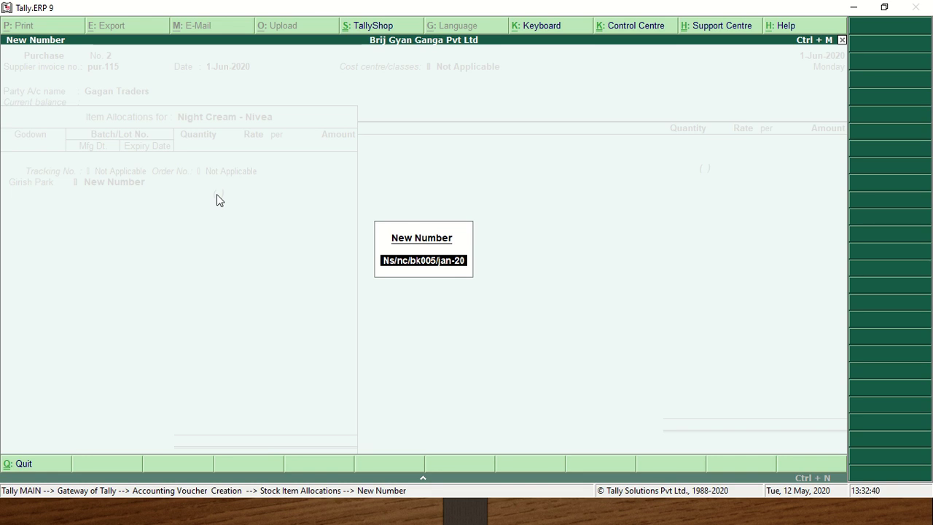
key(Return)
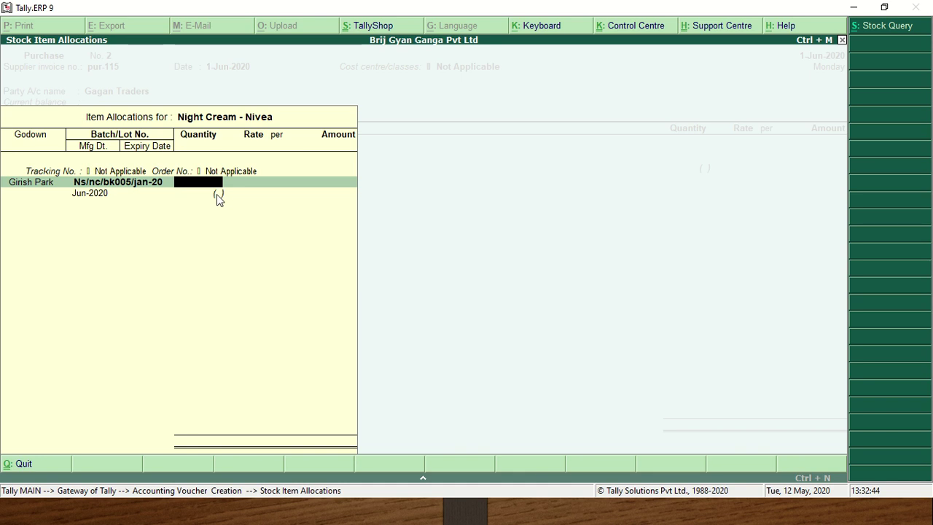
Step: Enter a quantity of 100 paket at a rate of 725.00 per paket for the batch and accept the amount
text(100)
key(Return)
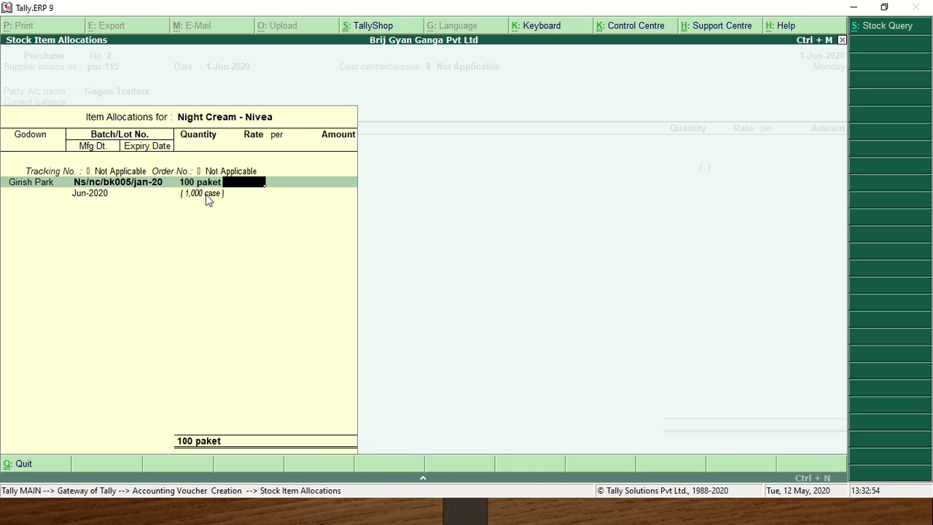
text(25)
key(Return)
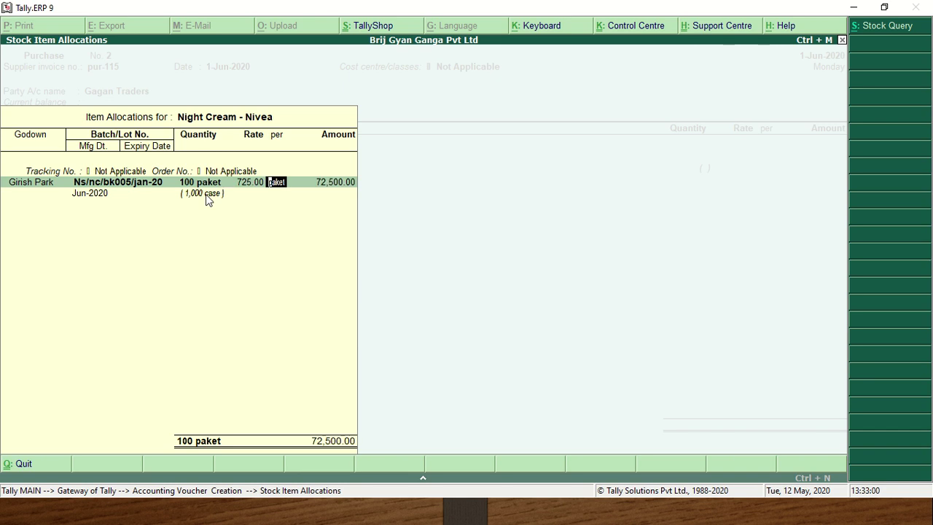
key(Return)
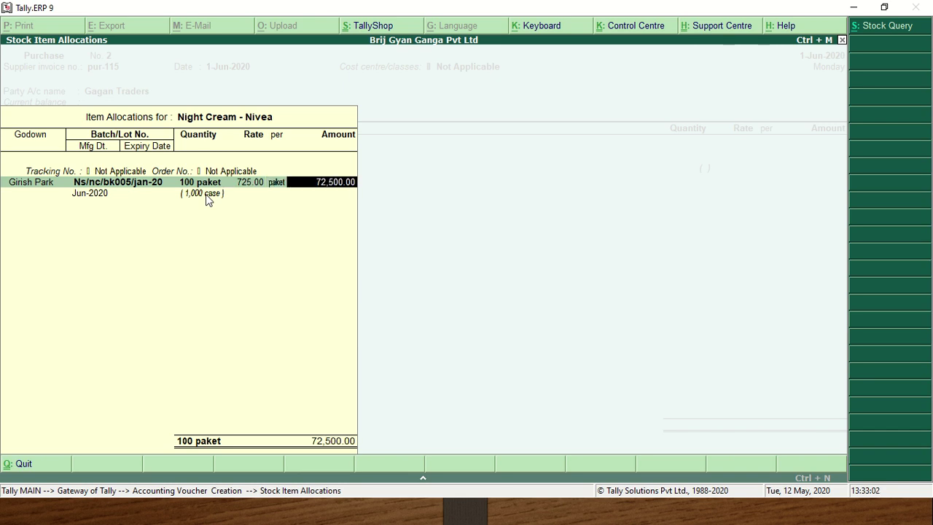
key(Return)
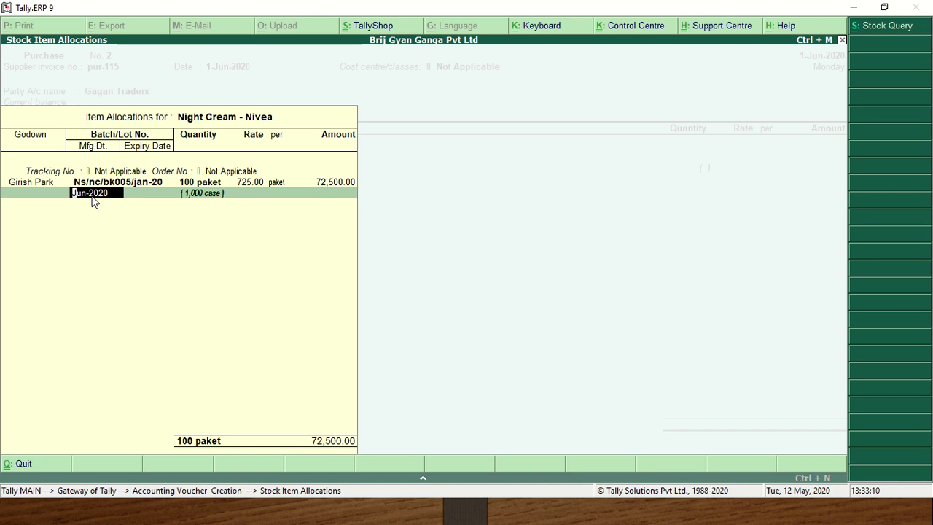
Step: Set the batch's manufacturing date to June 2020 and expiry date to 31-5-2021, and end the batch allocation
text(1-6-)
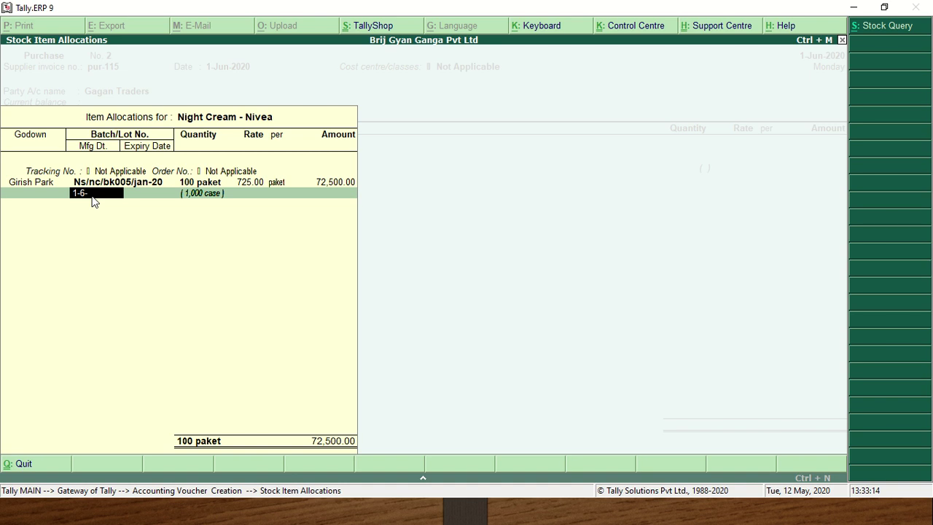
text(20202)
key(Return)
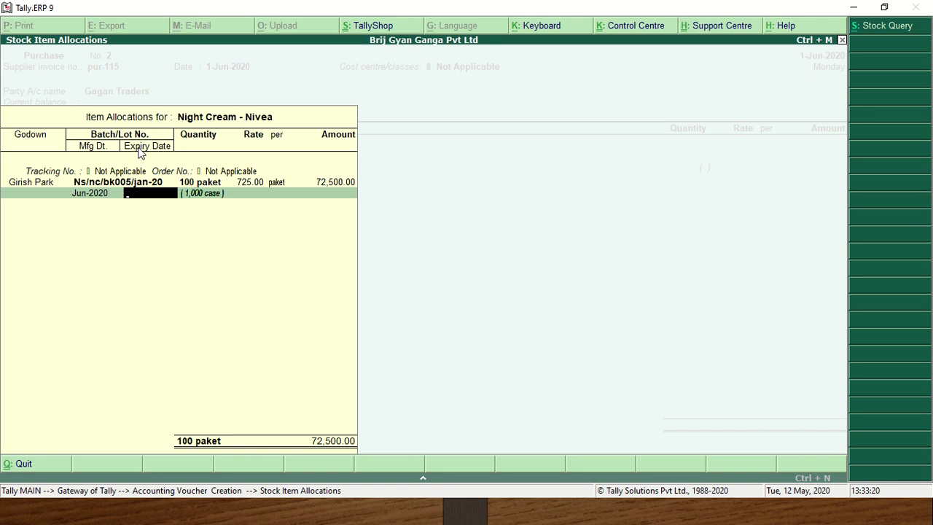
text(31-5-2021)
key(Return)
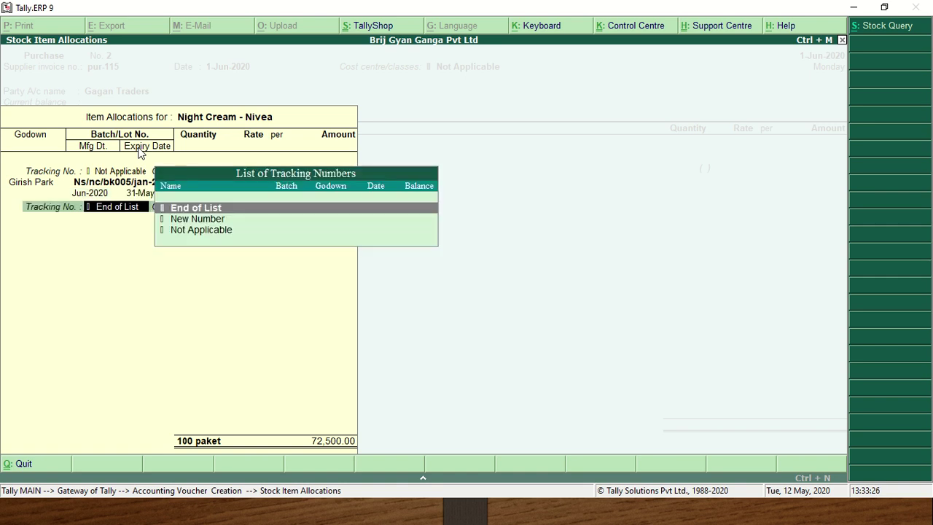
key(Return)
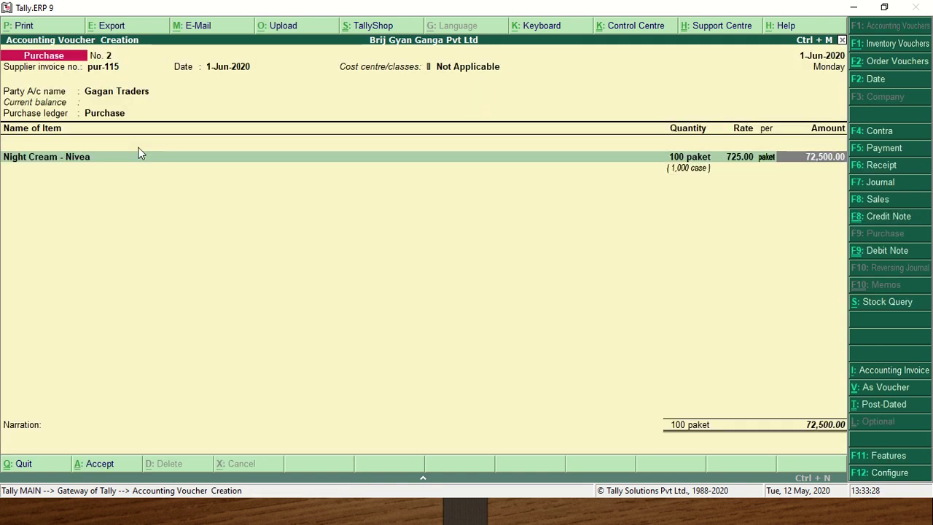
Step: Reopen the Night Cream - Nivea master from the voucher, check its batch, manufacturing and expiry date settings, and accept it
click(141, 156)
key(ctrl+Return)
key(Return)
key(Return)
key(Return)
key(Return)
key(Return)
key(Return)
key(Return)
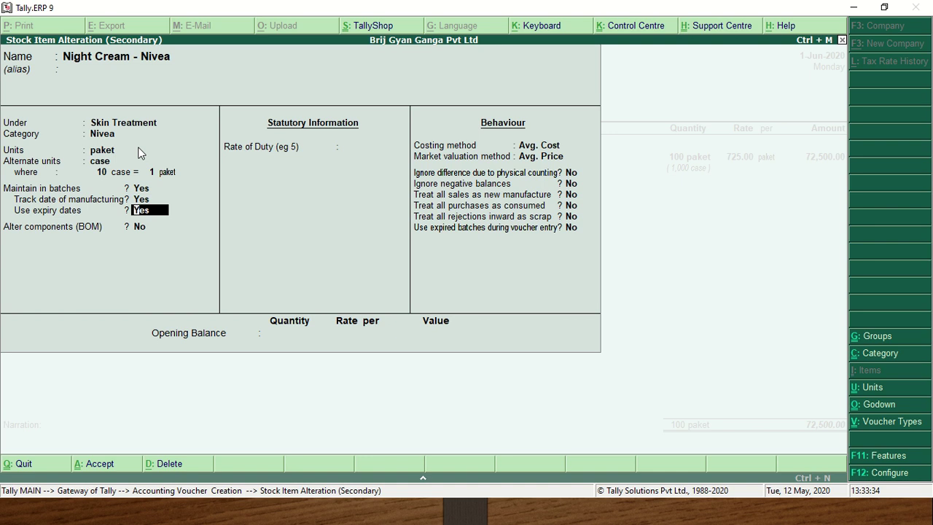
key(ctrl+a)
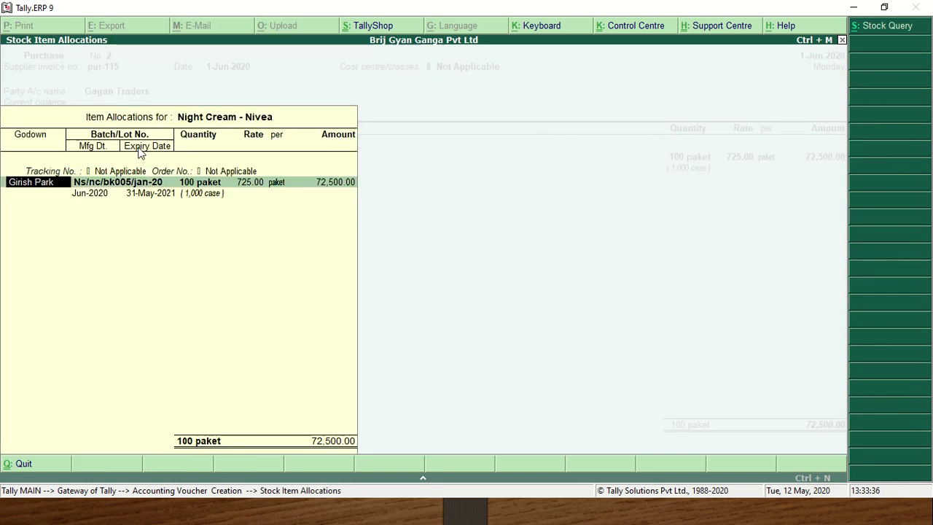
Step: Accept the existing Girish Park batch allocation for the item and end the voucher's item list
key(Return)
key(Return)
key(Return)
key(Return)
key(Return)
key(Return)
key(Return)
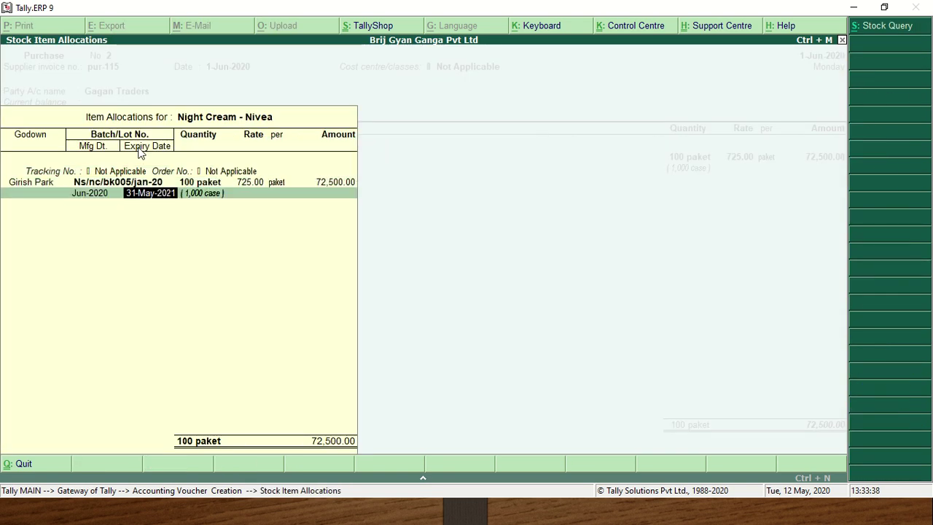
key(Return)
key(Return)
key(Return)
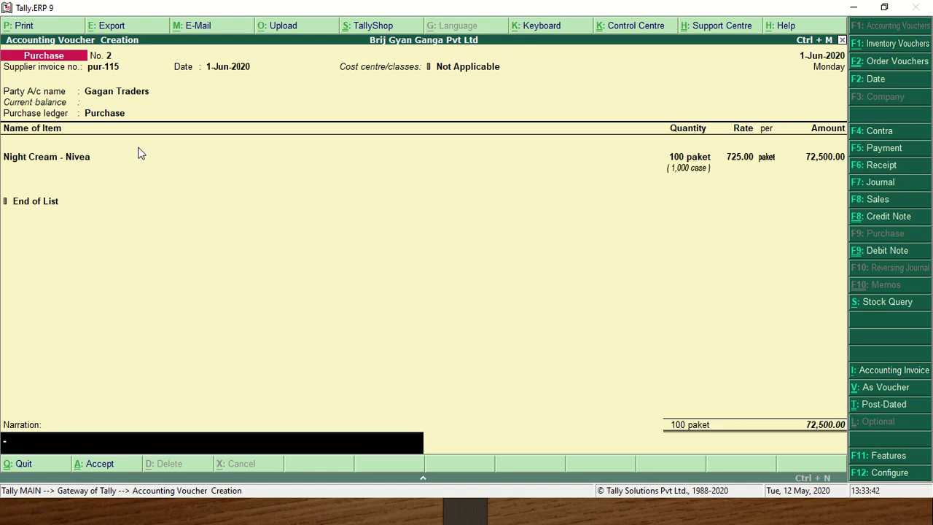
Step: Enter the narration "being goods purchased from gagan traders" and save the purchase voucher
text(being goods pura)
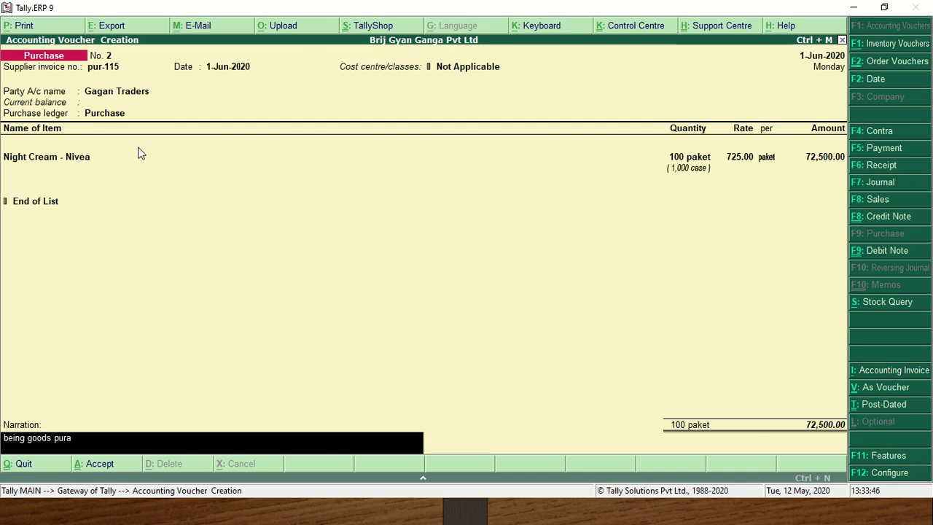
key(BackSpace)
text(chased from gagan)
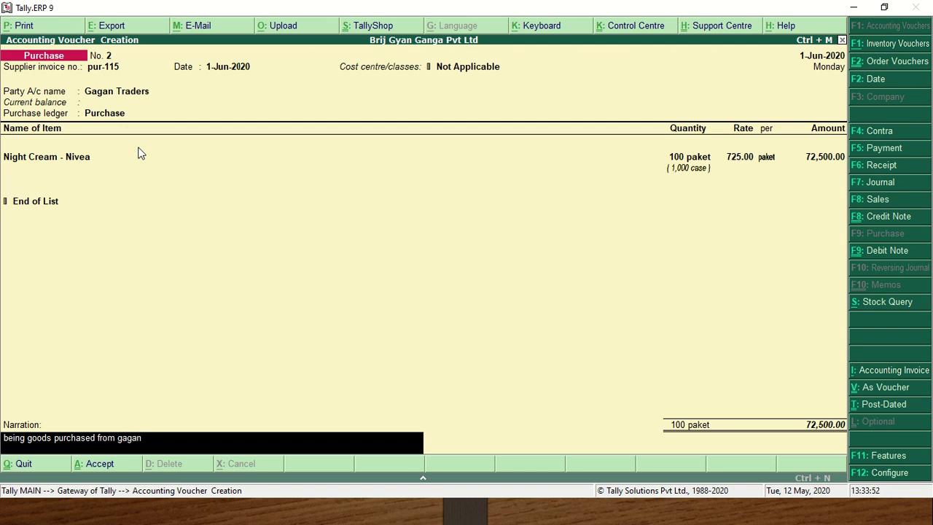
text( traders)
key(Return)
key(Return)
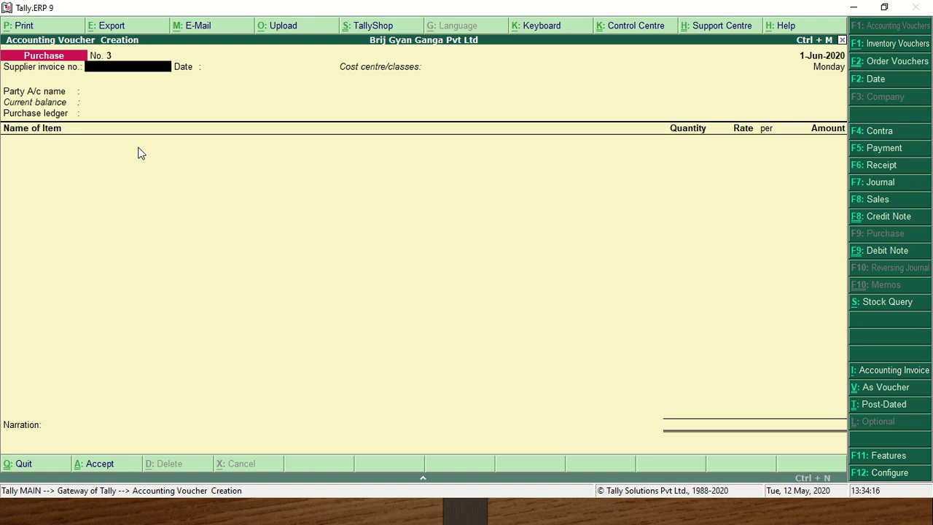
Step: Switch to a new sales voucher and enter reference number 001
key(F8)
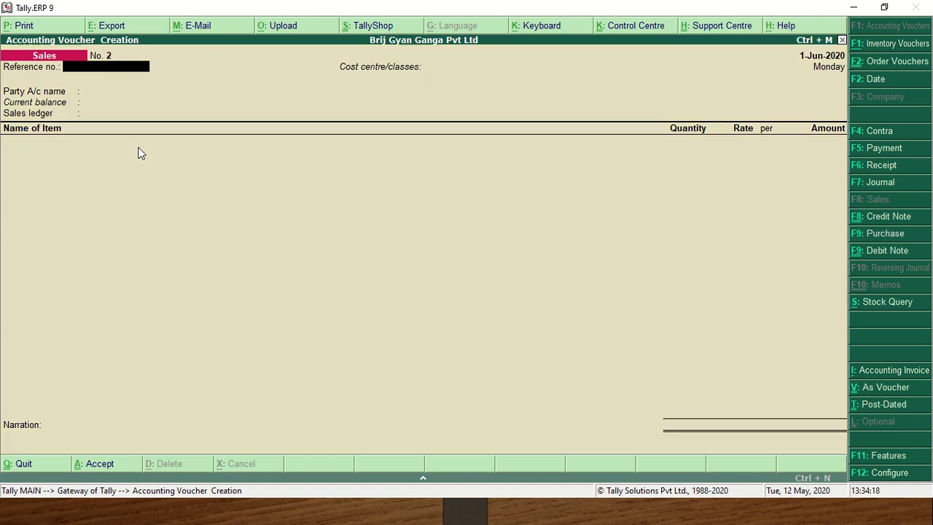
text(001)
key(Return)
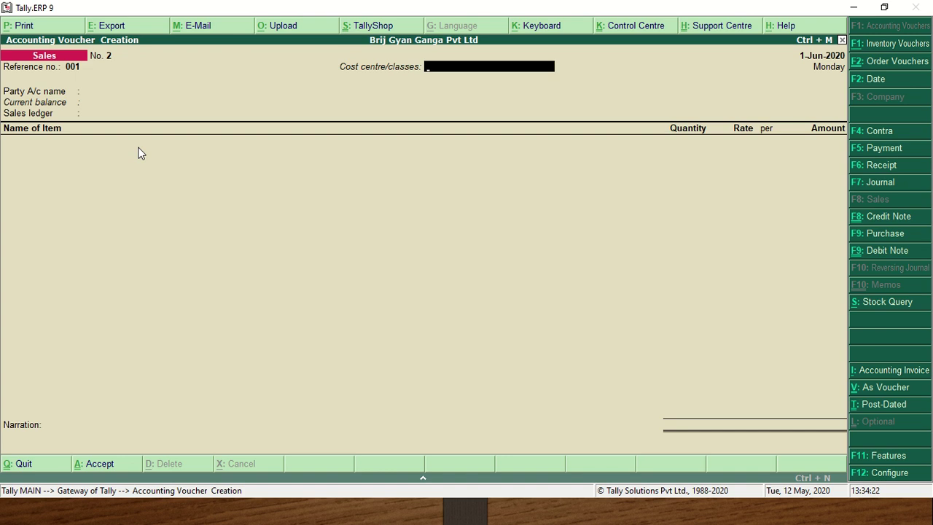
Step: Leave the sales voucher's cost centre class as Not Applicable and set the voucher date to 2-6-2020
key(Return)
key(F2)
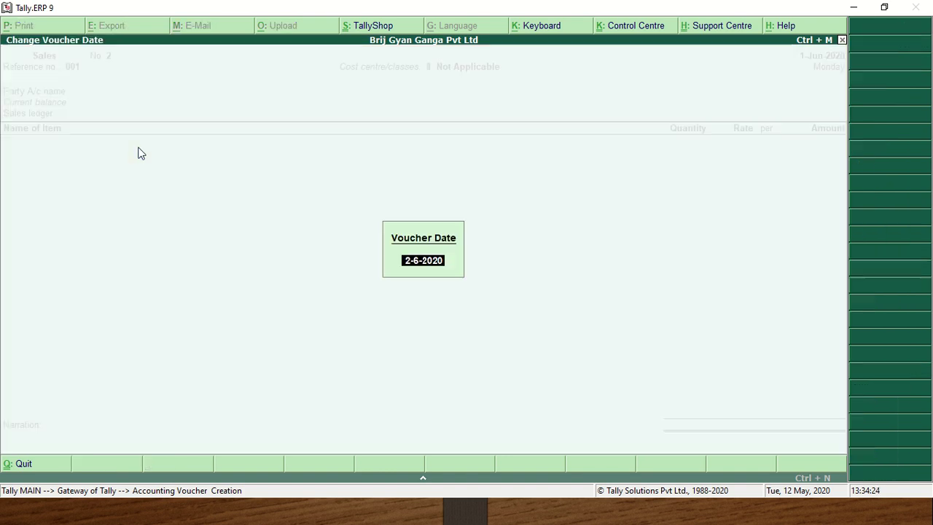
key(Return)
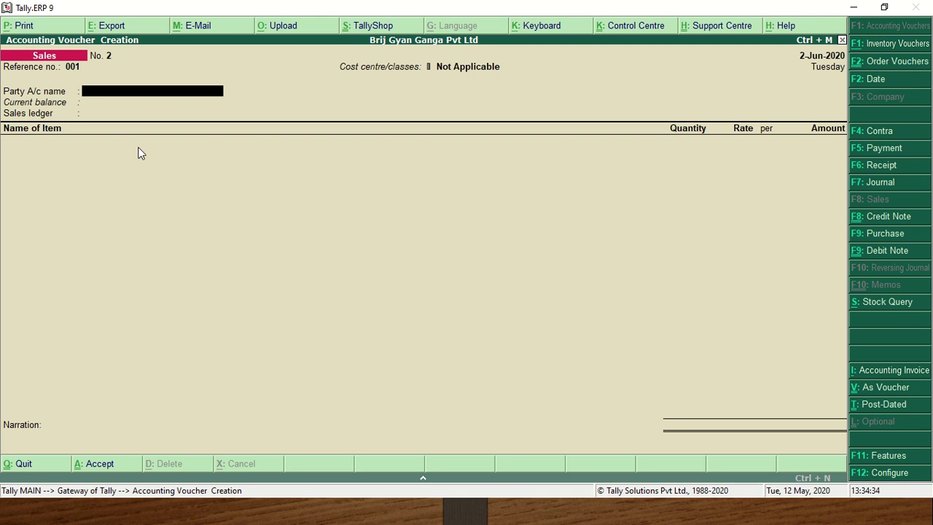
Step: Set the party account to Cash and the sales ledger to Sales, accepting the supplementary details unchanged
text(c)
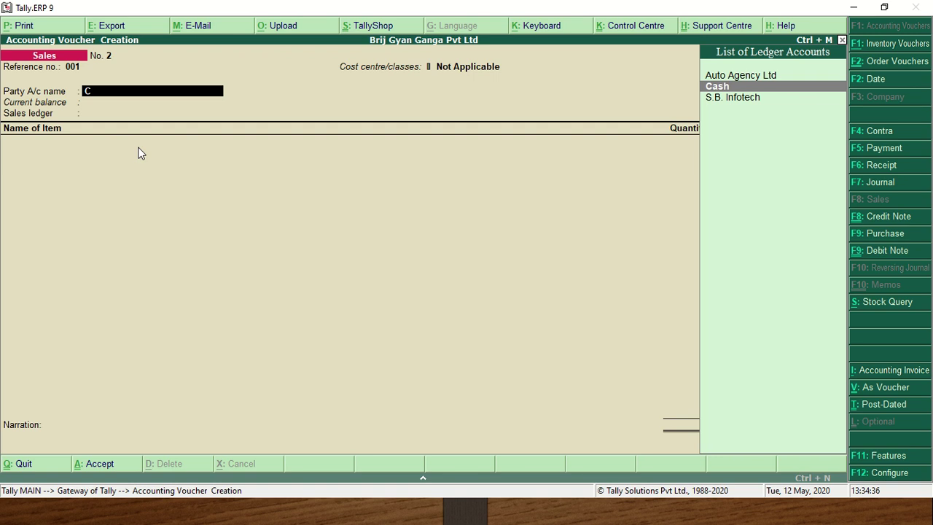
key(Return)
key(Return)
key(Return)
key(Return)
key(Return)
key(Return)
key(Return)
key(Return)
key(Return)
key(Return)
key(Return)
key(Return)
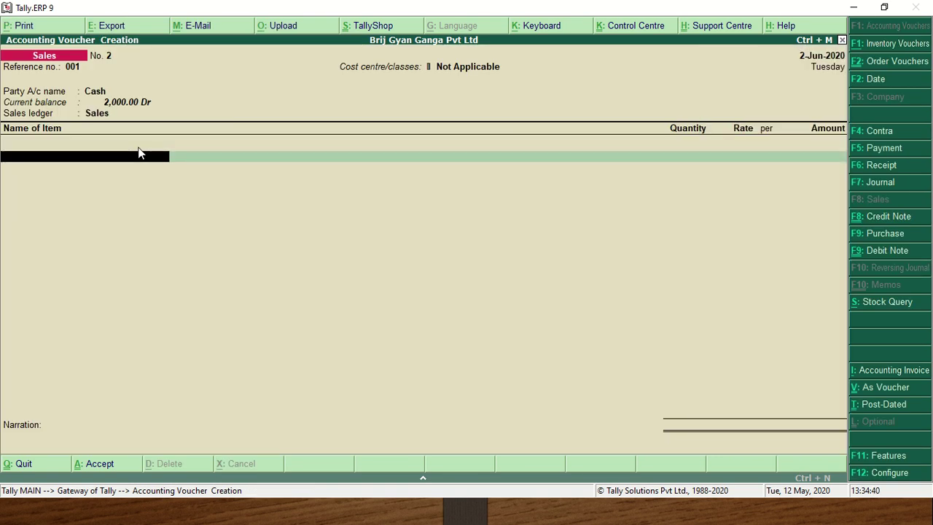
Step: Add the item Night Cream - Nivea, allocating it from the Girish Park godown and existing batch Ns/nc/bk005/jan-20
text(n)
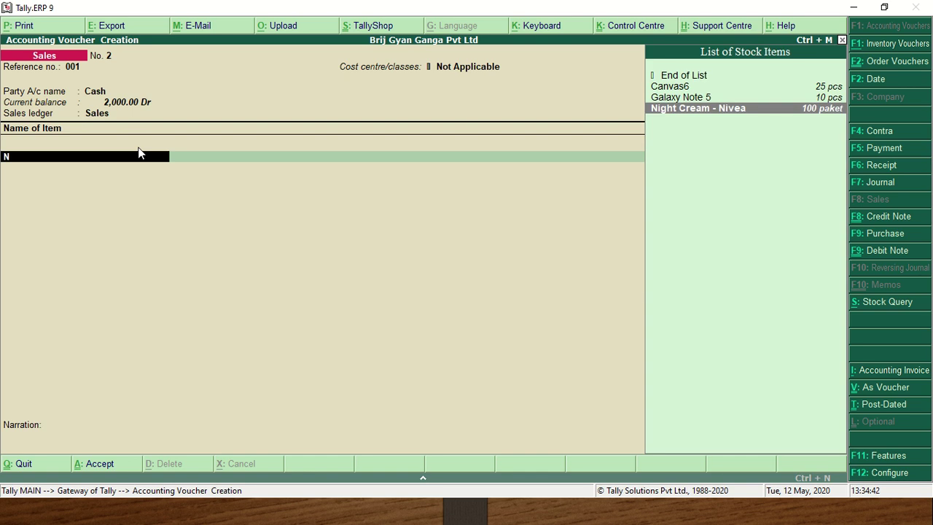
key(Return)
key(Return)
key(Return)
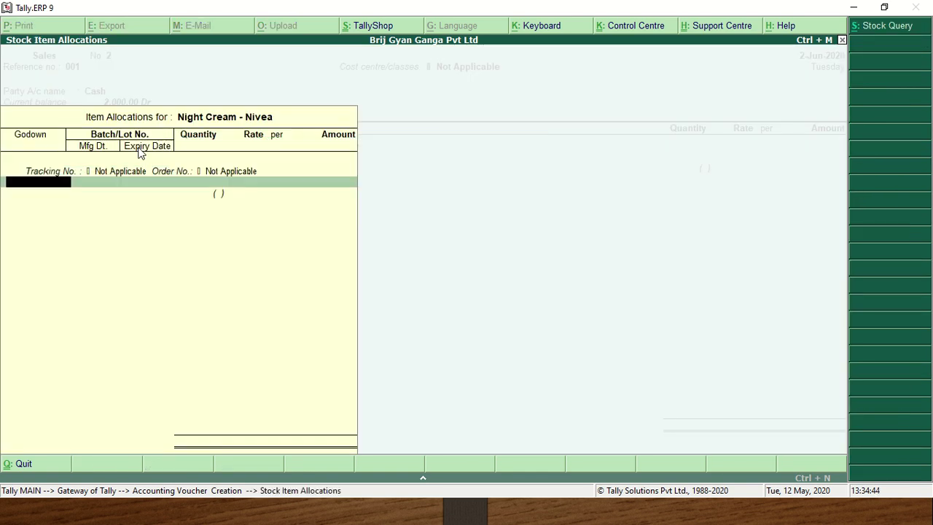
key(Return)
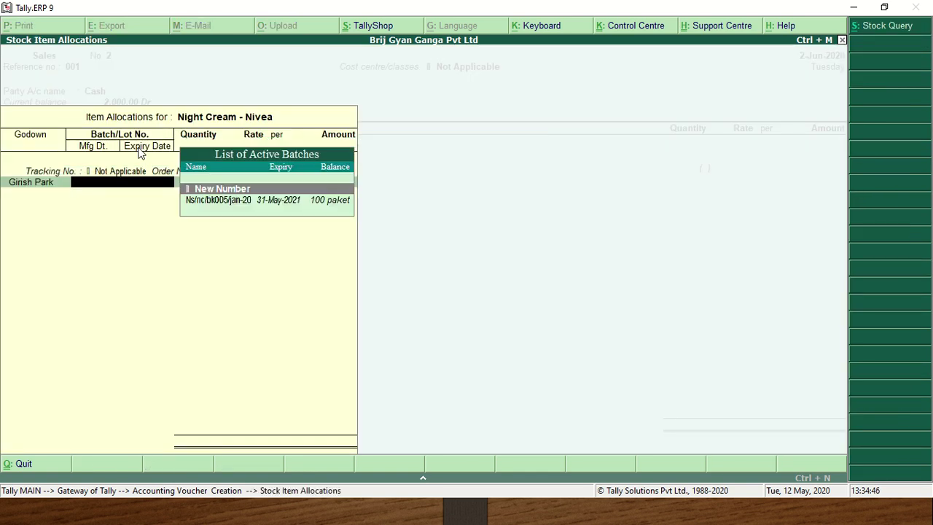
key(Return)
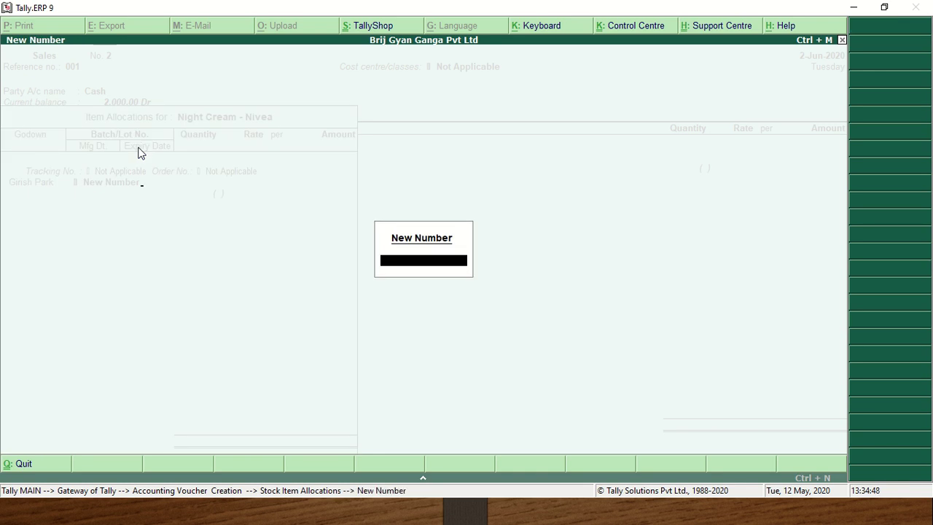
key(Escape)
key(Down)
key(Return)
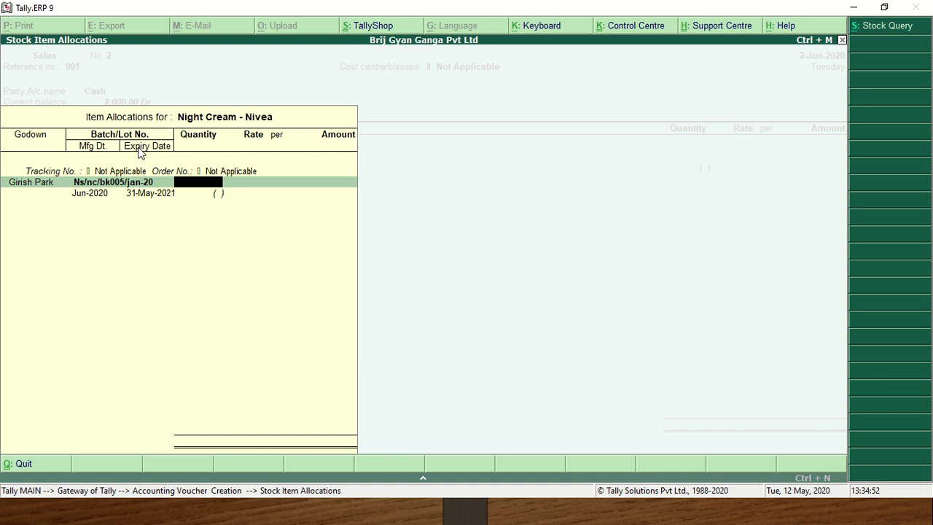
Step: Enter a quantity of 70 paket at a rate of 850 for the batch and accept the item allocation
text(70)
key(Return)
text(850)
key(Return)
key(Return)
key(Return)
key(Return)
key(Return)
key(Return)
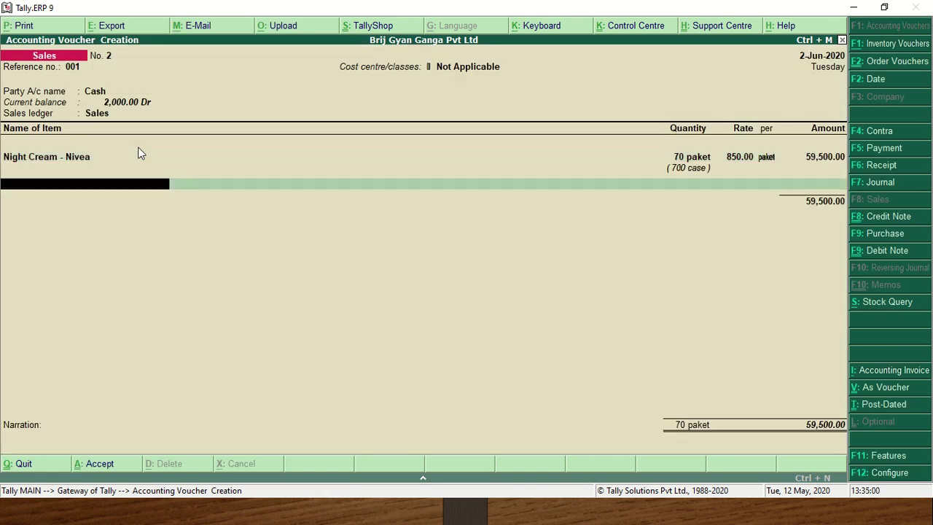
Step: End the item list, enter the narration "being goods sold by cash", save the sales voucher and leave voucher entry
key(Return)
key(Return)
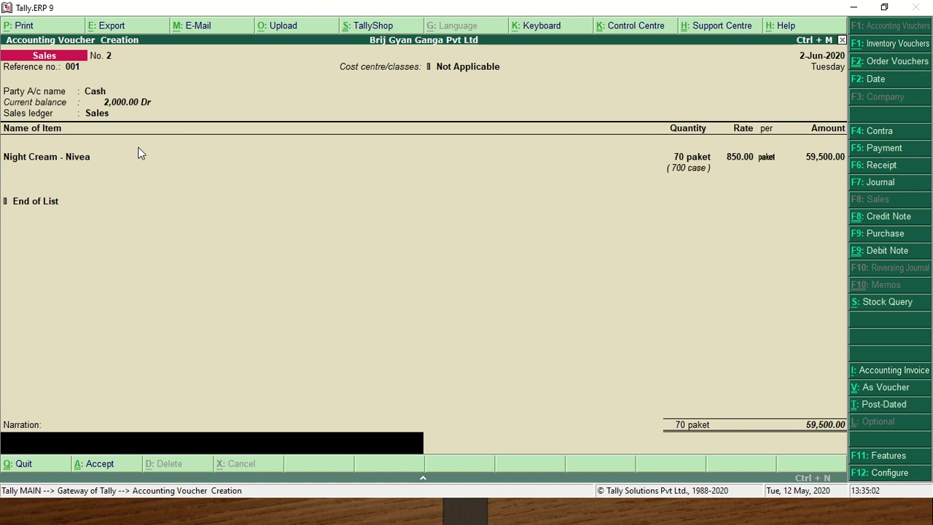
text(being)
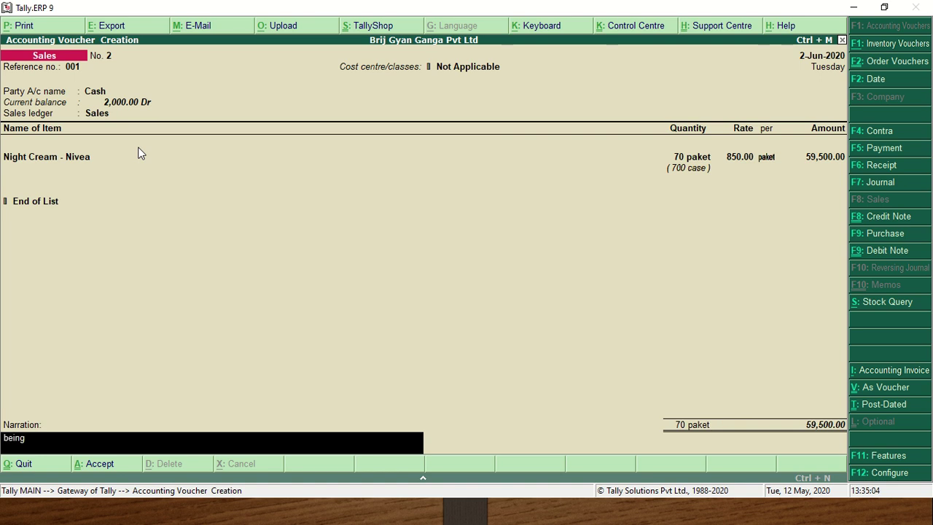
text( goods sold by cash)
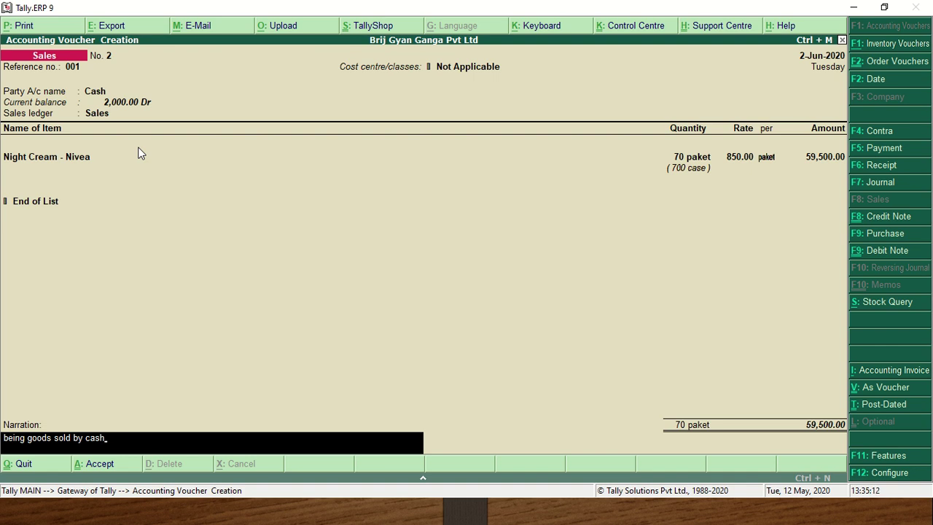
key(Return)
key(Return)
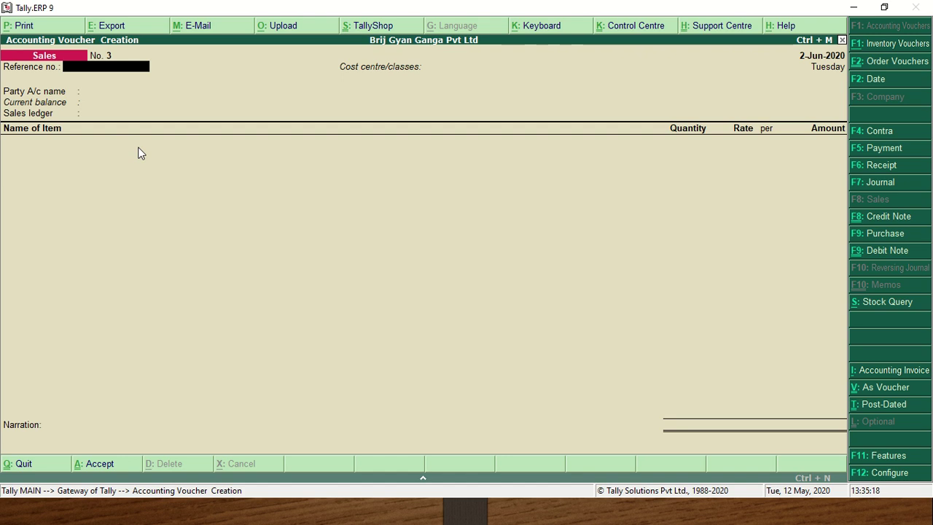
key(Escape)
key(Return)
Step: Examine the stock item configuration options from a new stock item form and return to the Gateway of Tally
key(Up)
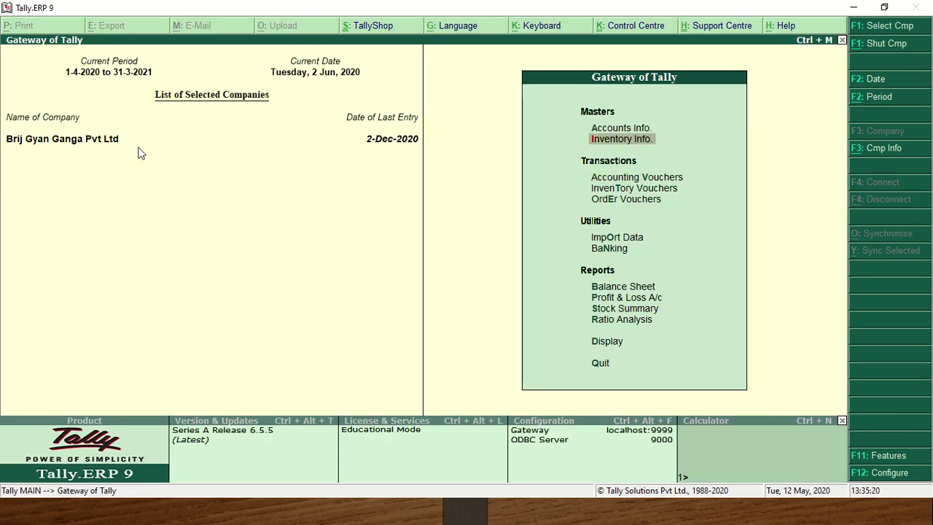
key(Up)
key(Down)
key(Return)
key(Down)
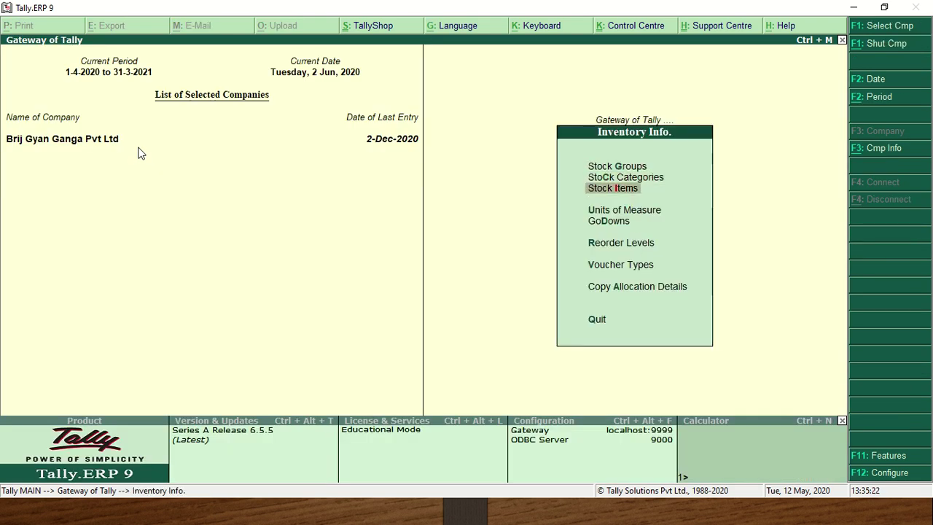
key(Down)
key(Return)
key(Return)
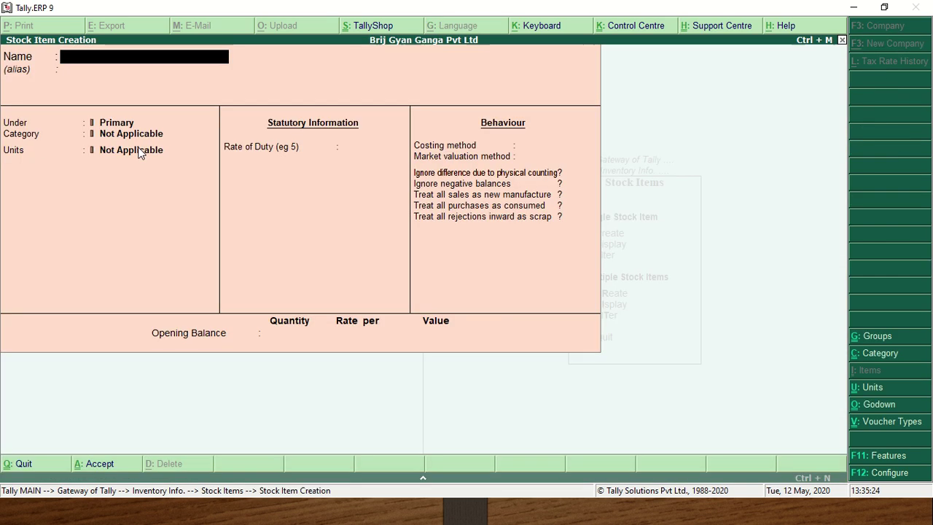
key(F12)
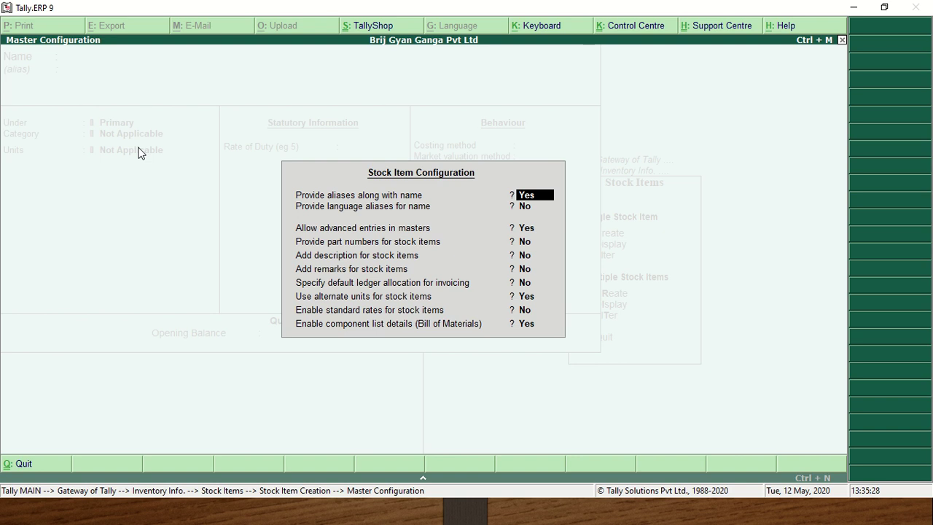
key(Return)
key(Return)
key(Return)
key(Return)
key(Return)
key(Return)
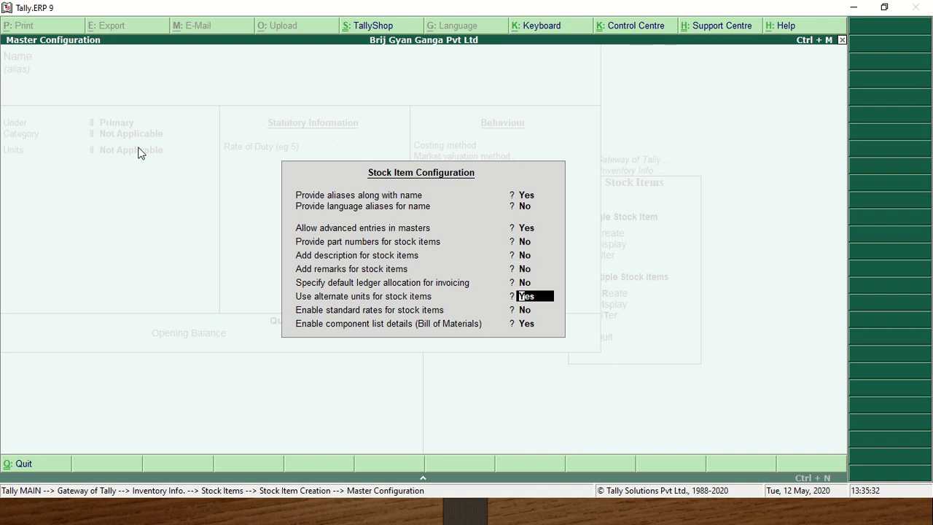
key(ctrl+a)
key(Escape)
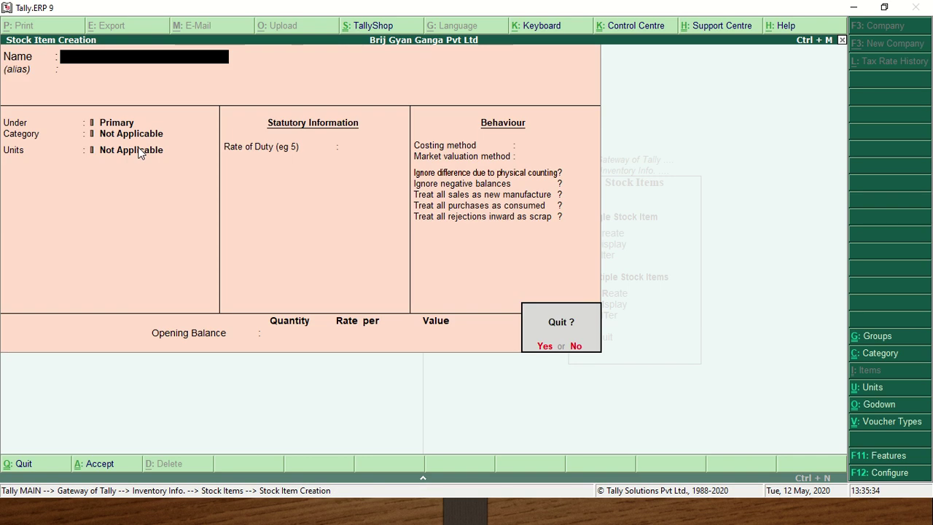
key(Return)
key(Escape)
key(Escape)
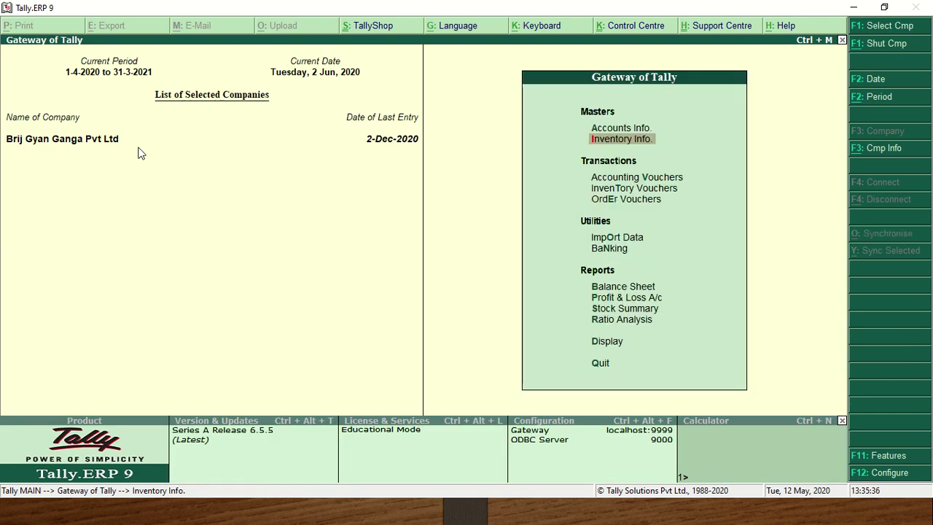
Step: Open a new sales voucher and bring up its Sales Invoice Advanced Configuration
key(Down)
key(Down)
key(Up)
key(Return)
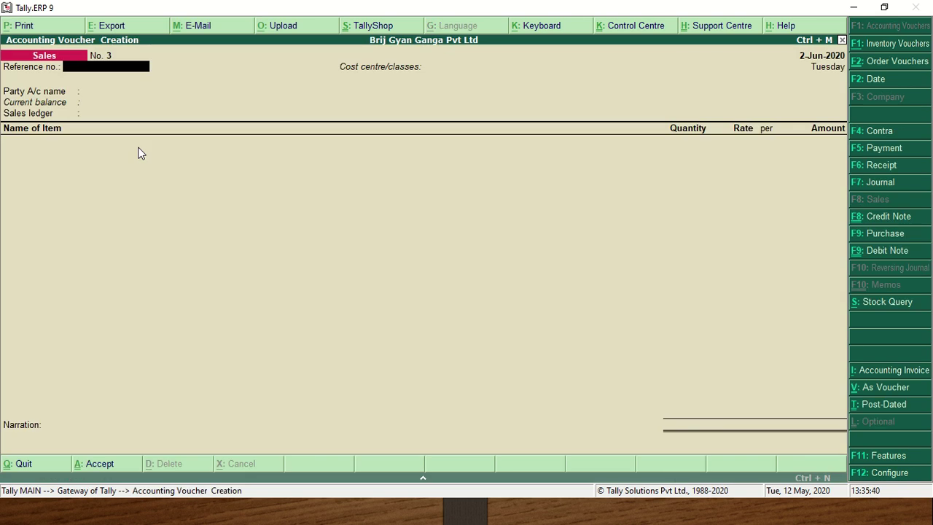
key(F12)
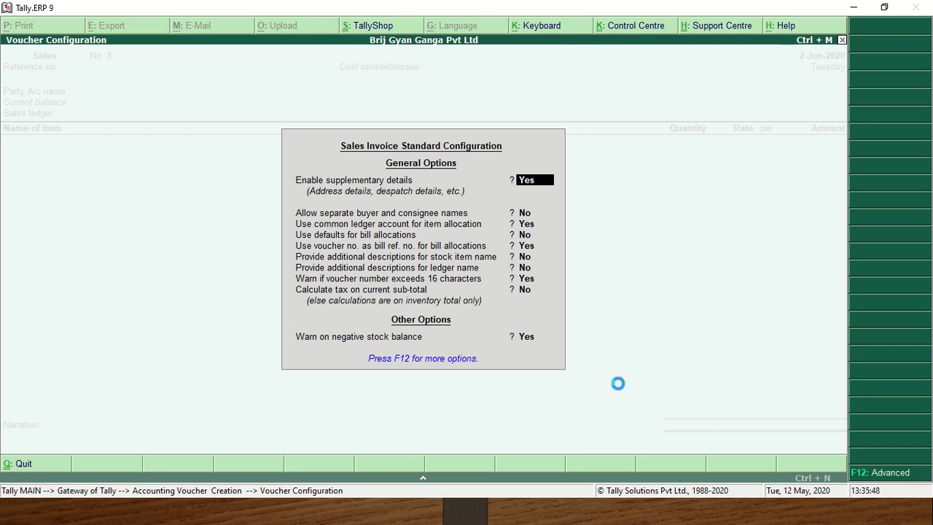
key(F12)
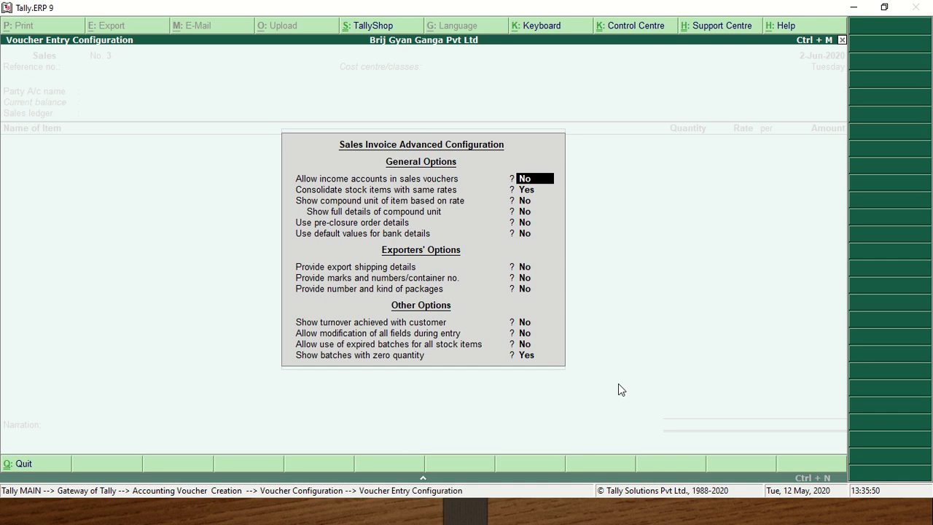
Step: Set "Allow use of expired batches for all stock items" to Yes, accept the configuration and return to the Gateway of Tally
key(Return)
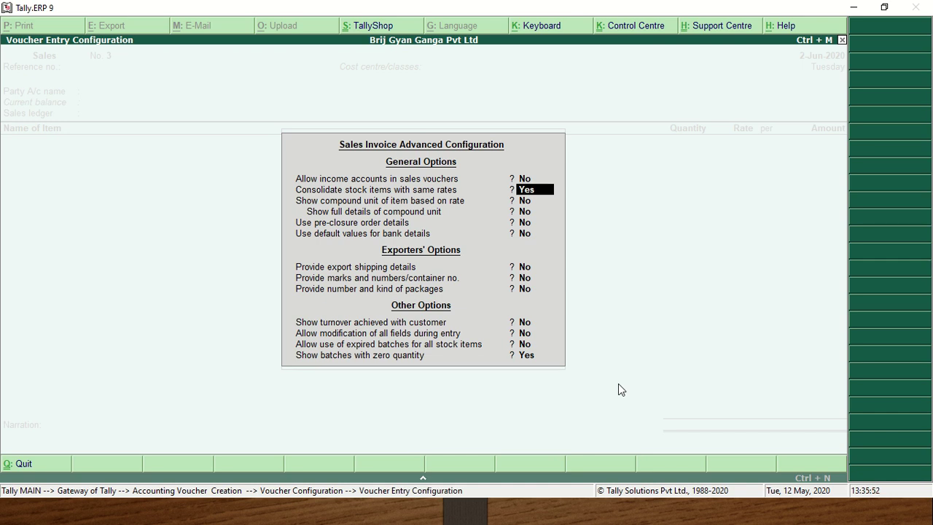
key(Return)
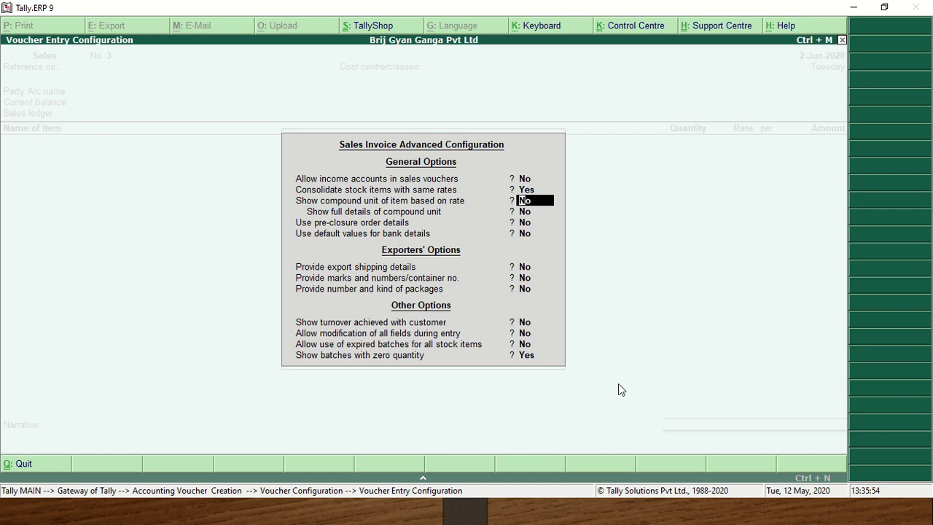
key(Return)
key(Return)
key(Return)
key(Return)
key(Return)
key(Return)
key(Return)
key(Return)
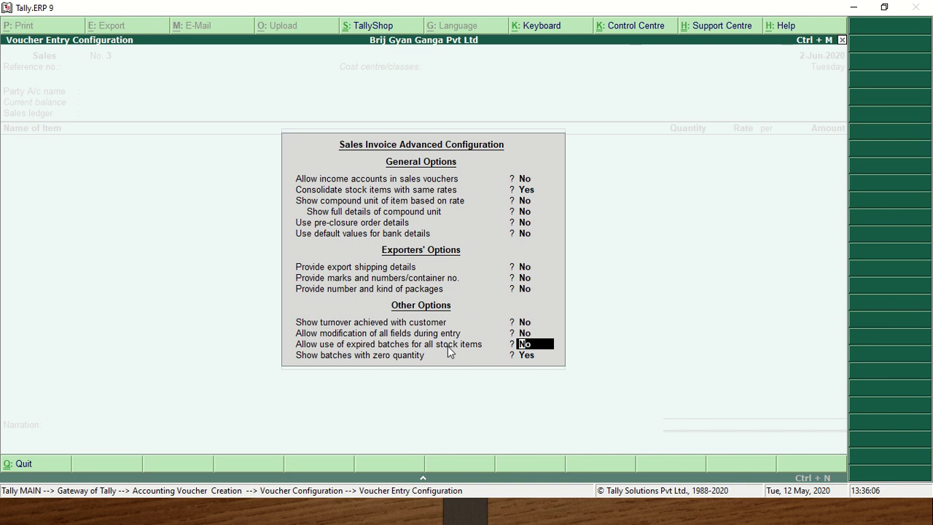
text(y)
key(Return)
key(Return)
key(Return)
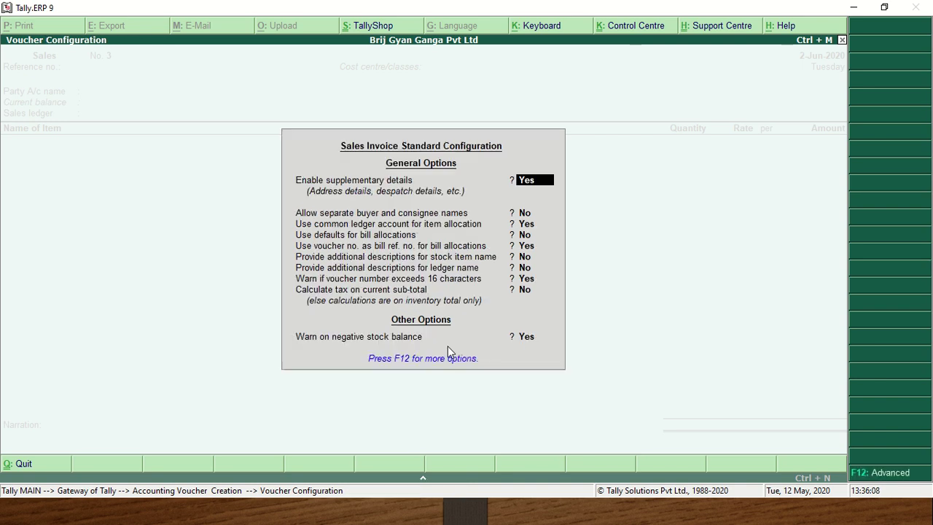
key(ctrl+a)
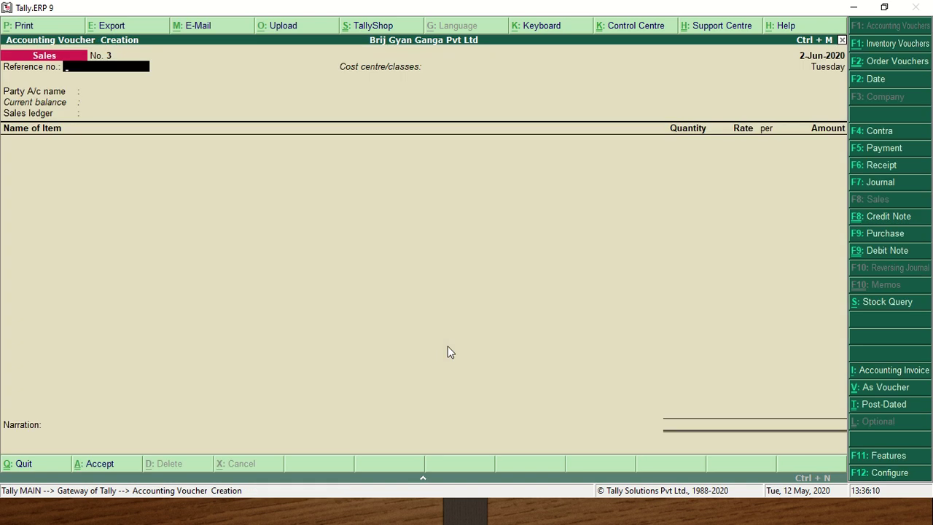
key(Escape)
key(Return)
key(Escape)
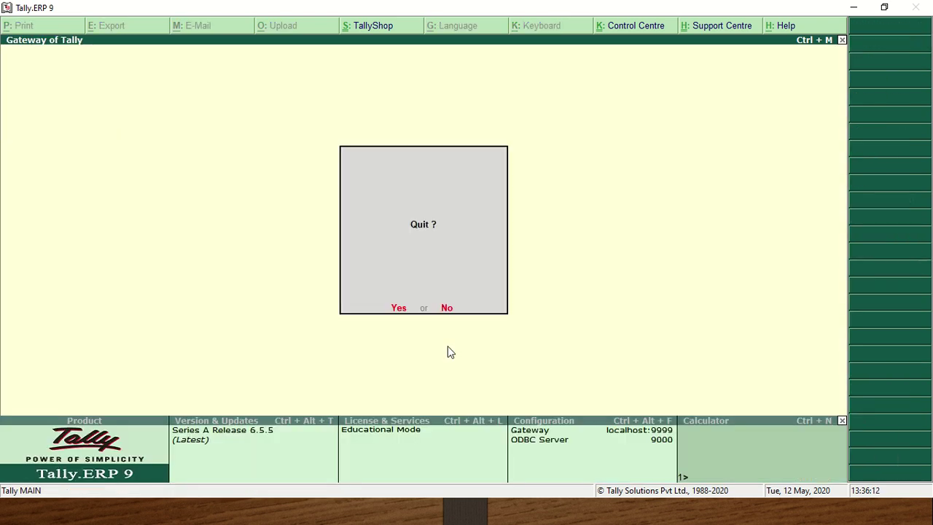
key(Escape)
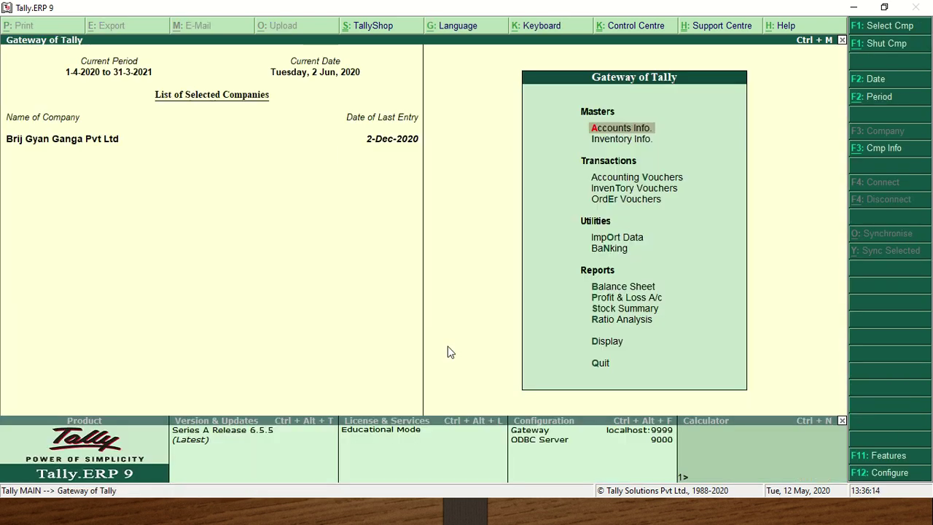
Step: Display the inventory books' batch report for Night Cream - Nivea, batch Ns/nc/bk005/jan-20
key(d)
key(Down)
key(Down)
key(Down)
key(Down)
key(Return)
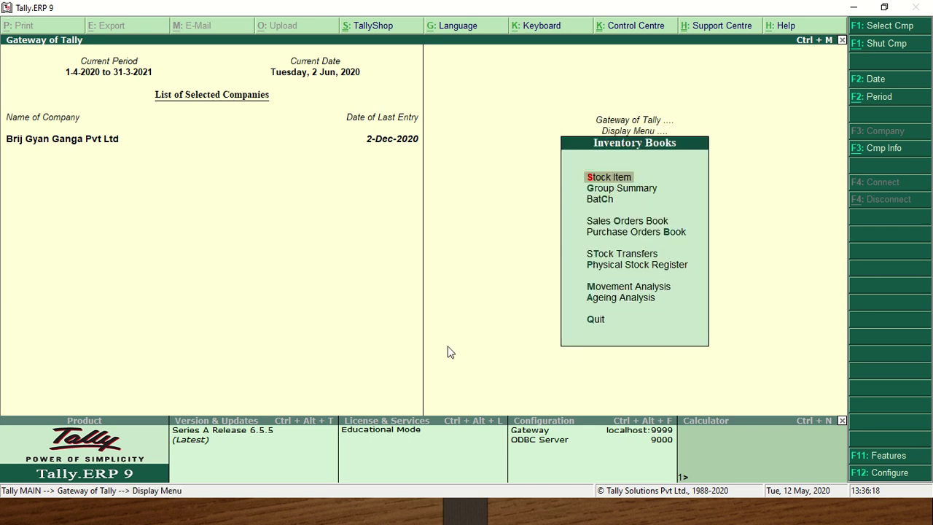
key(Down)
key(Down)
key(Return)
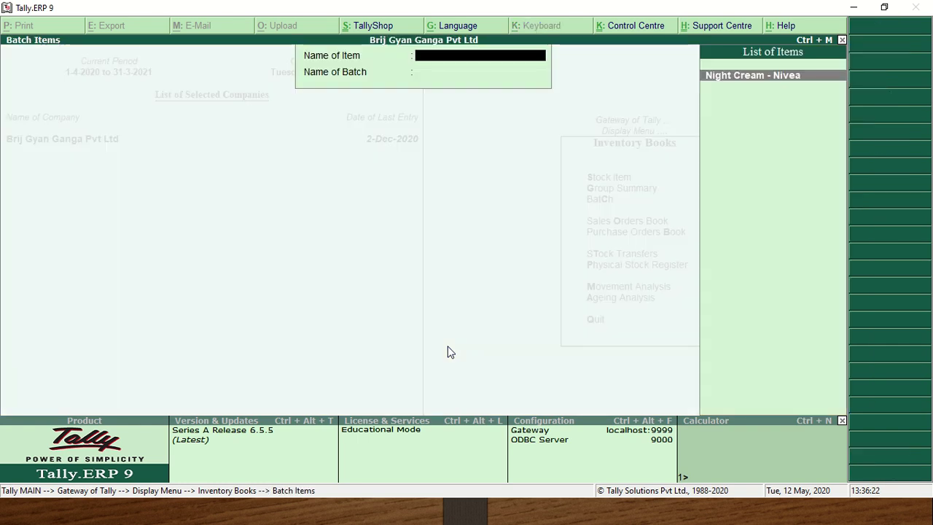
key(Return)
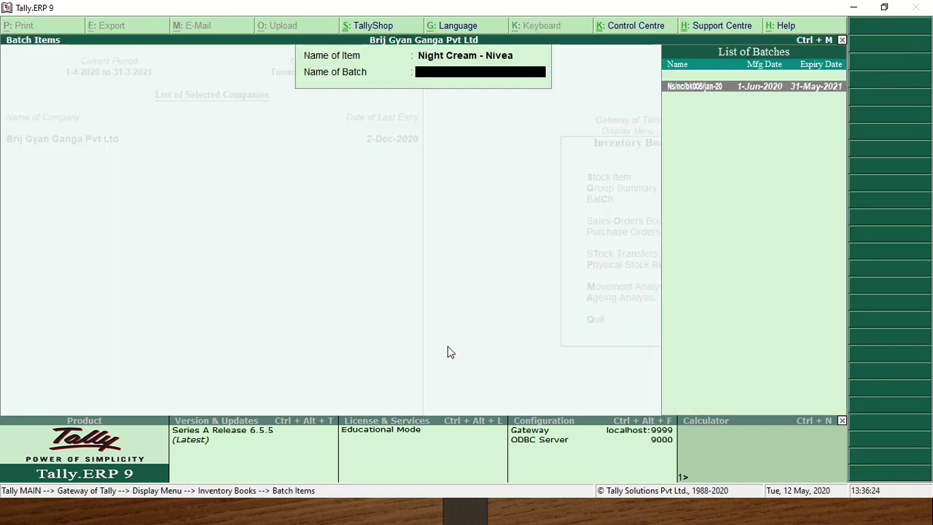
key(Return)
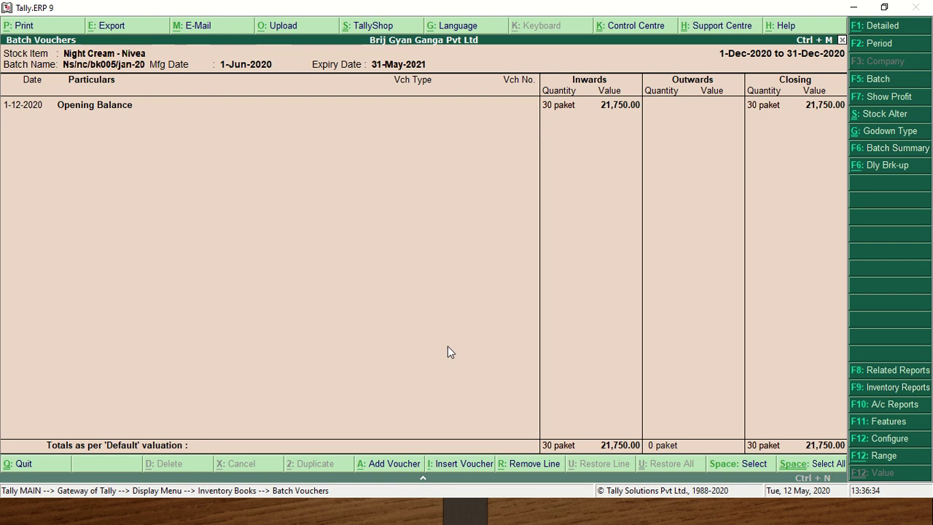
Step: Set the batch vouchers report period to 1-Apr-2020 through 31-Mar-2021
key(F2)
text(1.4)
key(Return)
text(31.3)
key(Return)
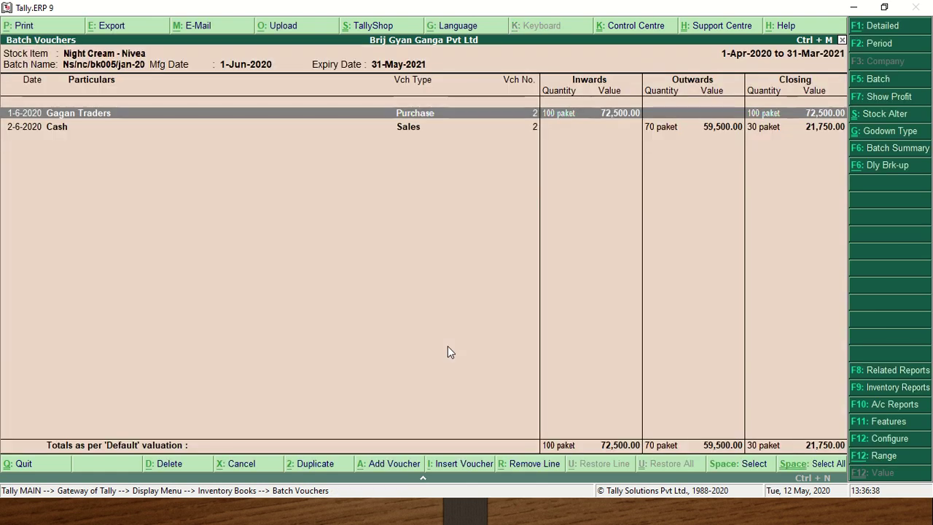
Step: Expand the batch vouchers report to its detailed view, review the purchase and sales entries, and return to the Display Menu
key(alt+F1)
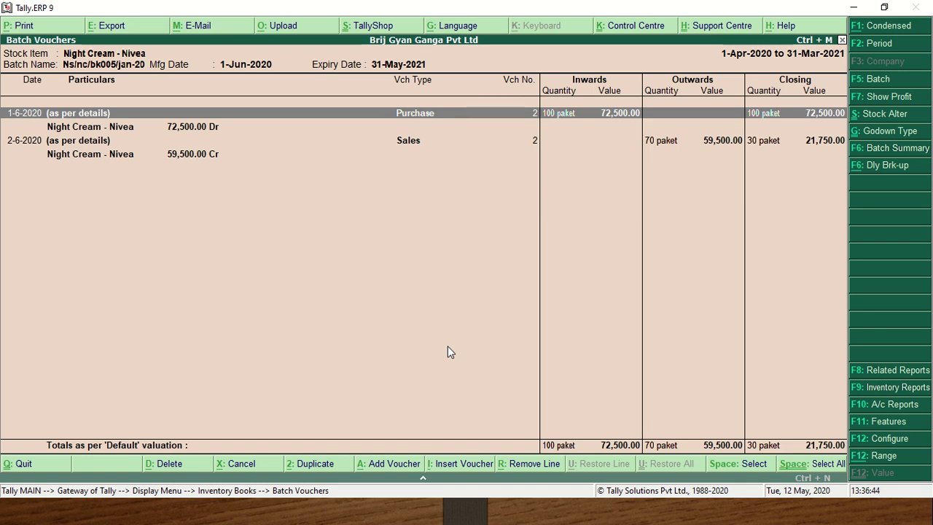
key(Down)
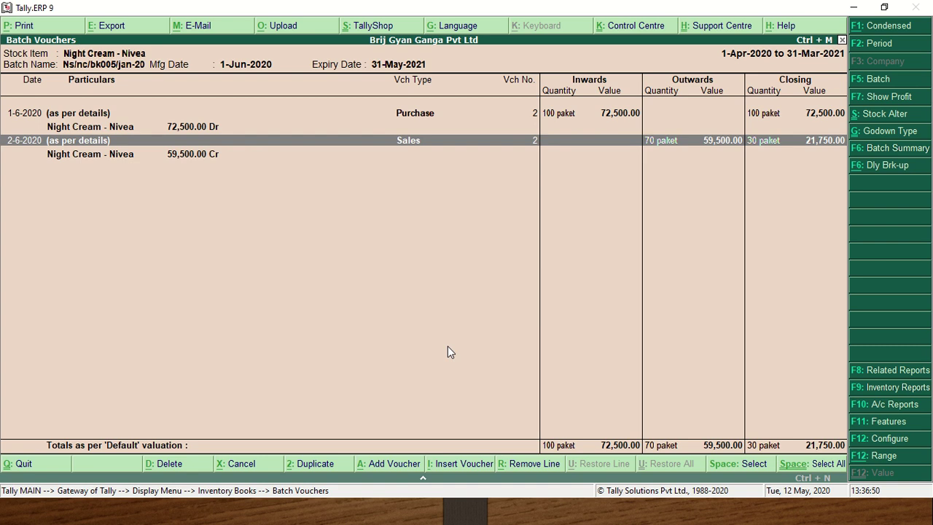
key(Escape)
key(Escape)
key(Escape)
key(Escape)
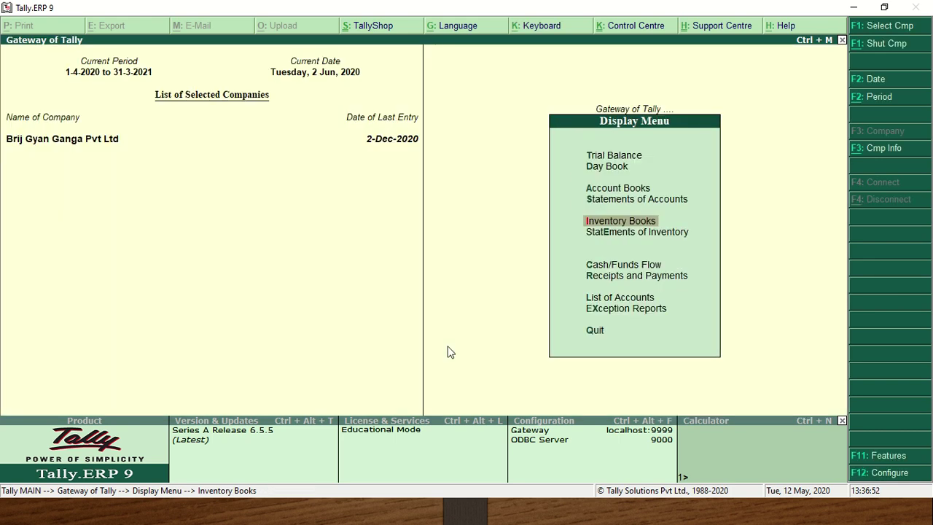
key(alt+Tab)
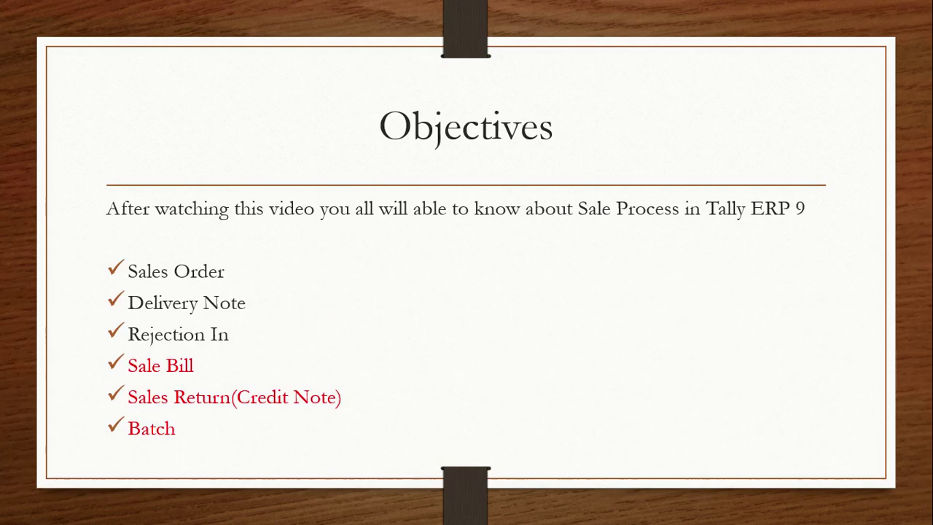
key(Right)
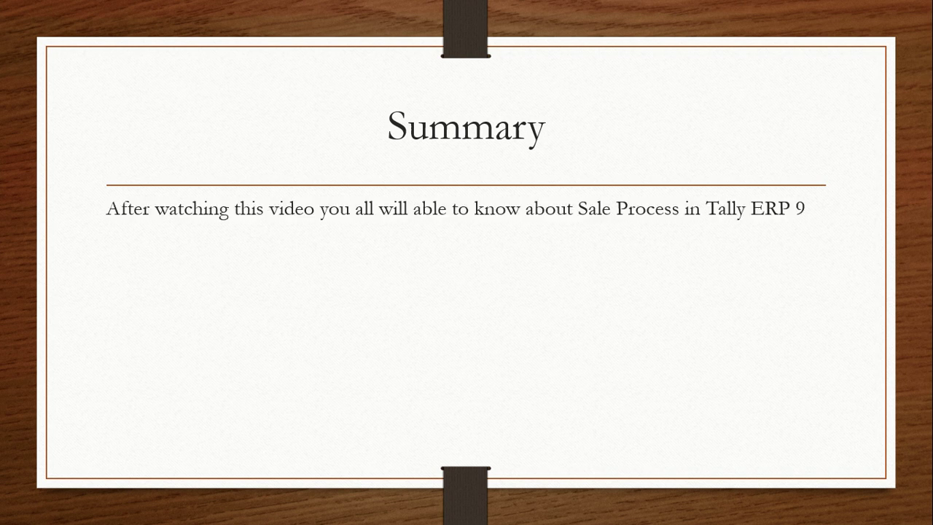
key(Right)
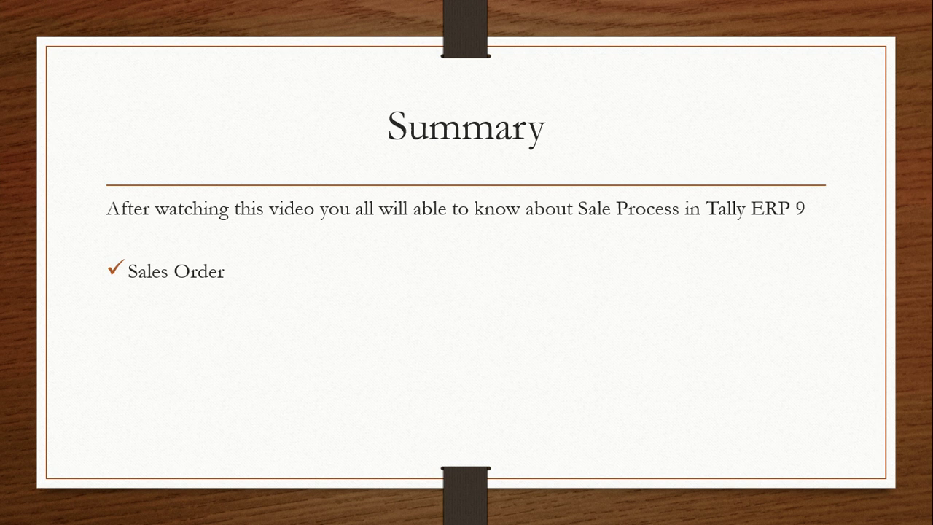
key(Right)
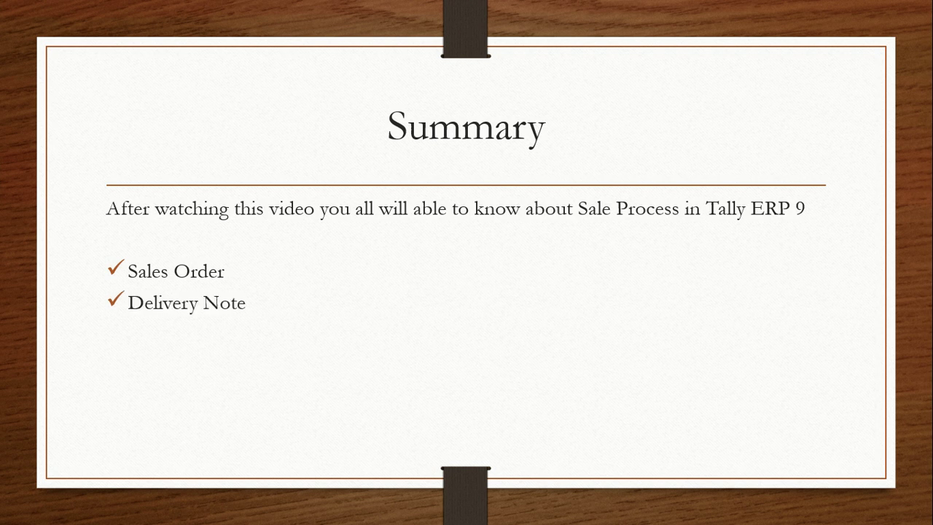